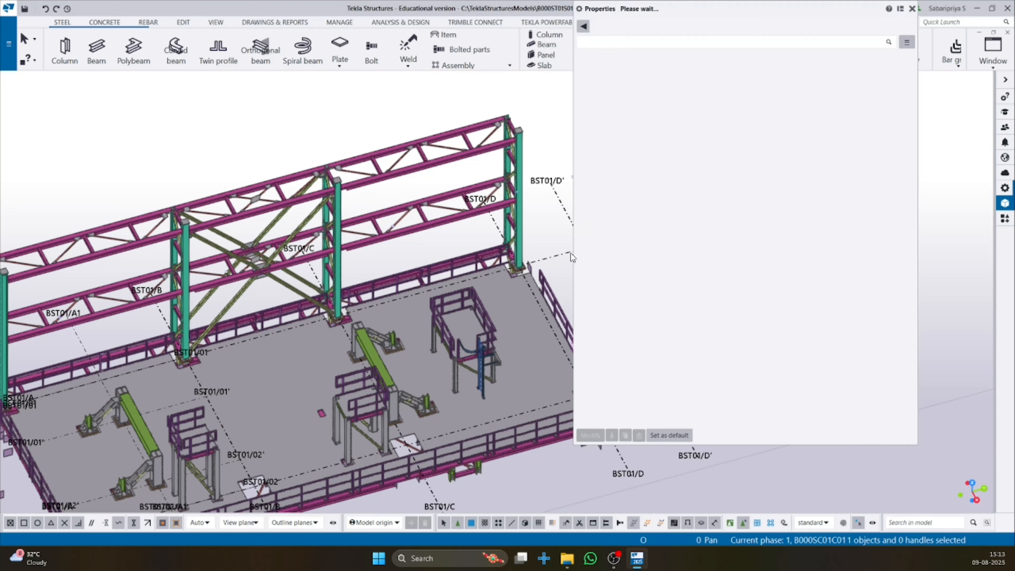
Change the rectangular grid's X coordinates to 0.00 6000.00 and apply the modification
left_click(704, 82)
left_click(694, 72)
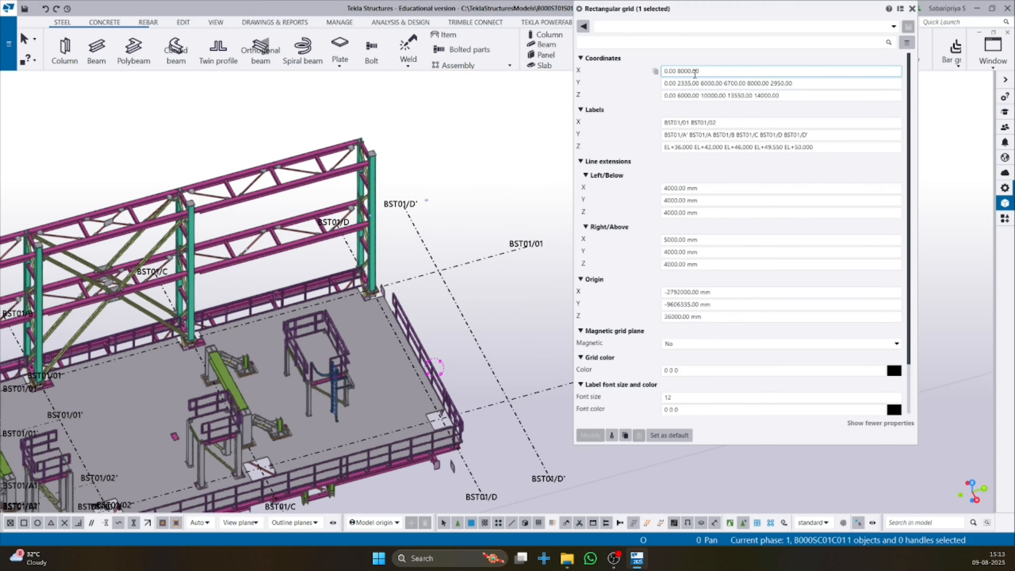
left_click_drag(678, 72, 682, 74)
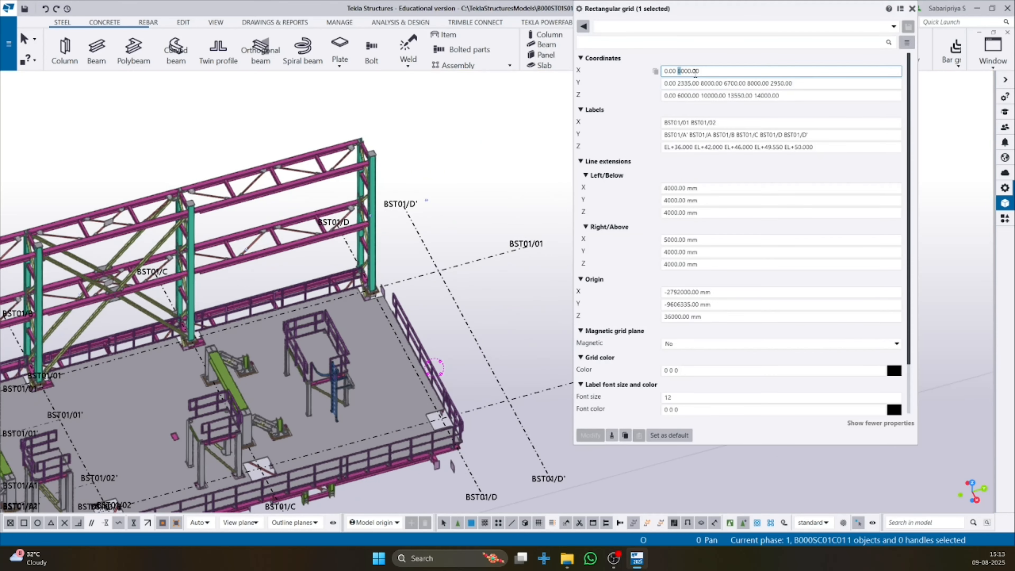
type("6")
left_click(590, 434)
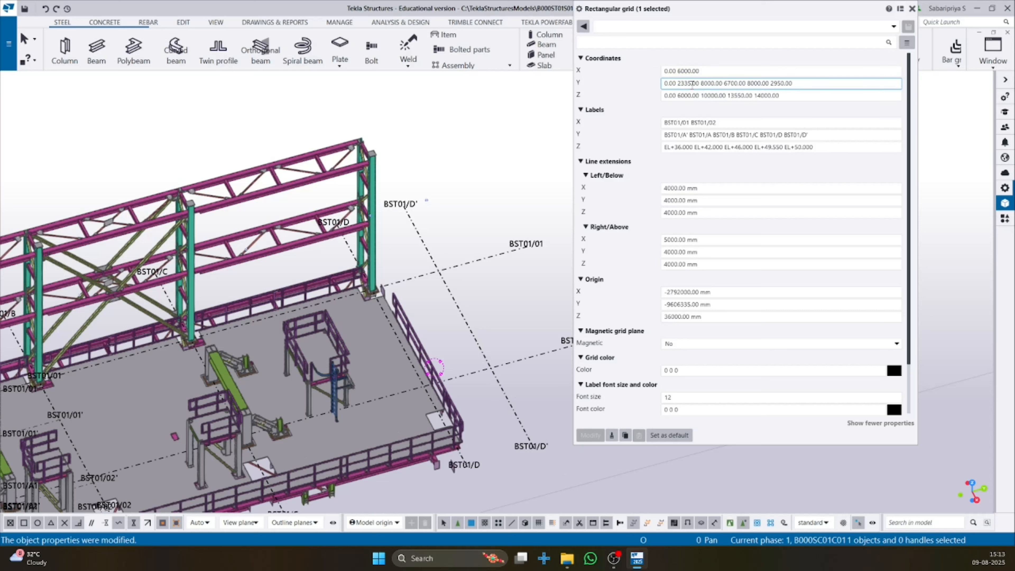
Change the grid's Y coordinates to 0.00 2335.00 6000.00 6700.00 8000.00 2950.00, apply them and close the grid properties
left_click(701, 83)
left_click_drag(701, 83, 704, 90)
type("6")
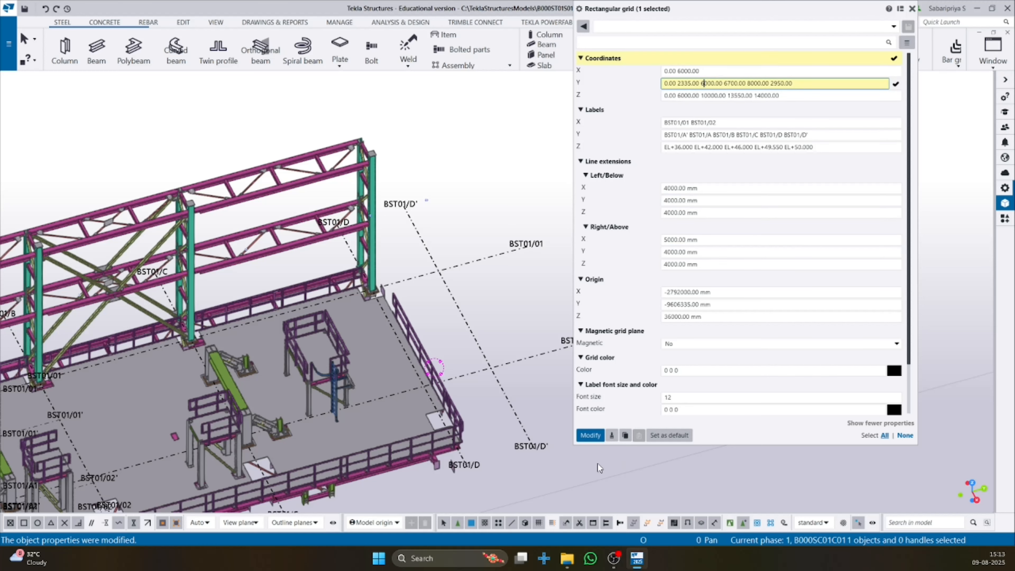
left_click(590, 435)
middle_click_drag(393, 309, 523, 268)
left_click(695, 85)
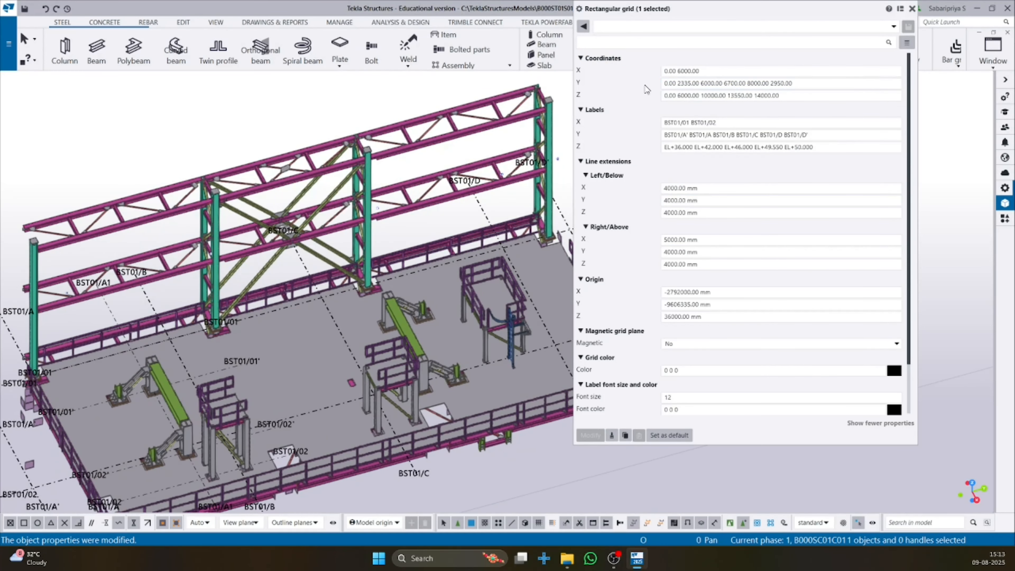
left_click(911, 9)
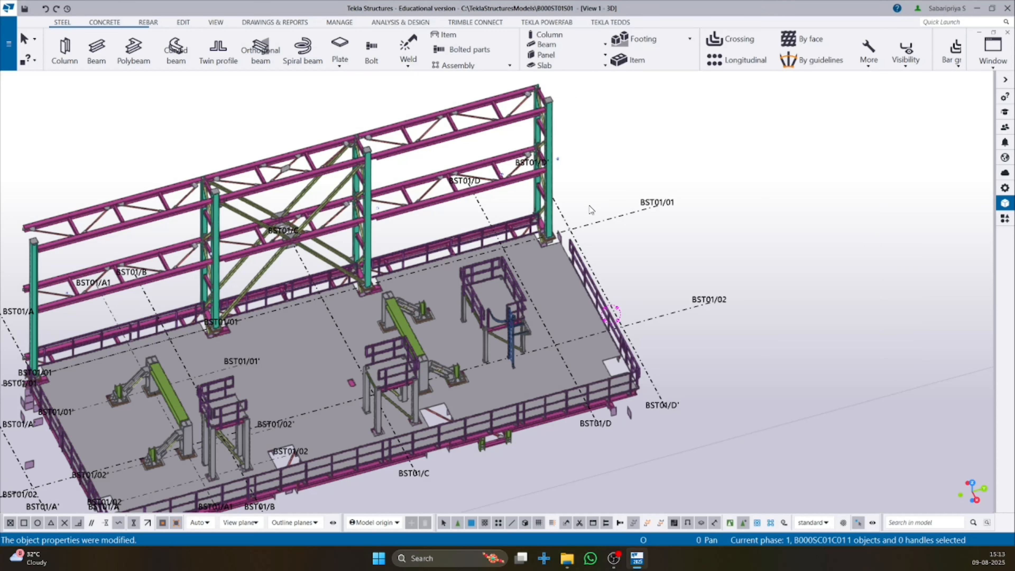
Select the front end column on the BST01/D' side and toggle direct modification to bring up its handles and length dimension
middle_click_drag(591, 223, 587, 240)
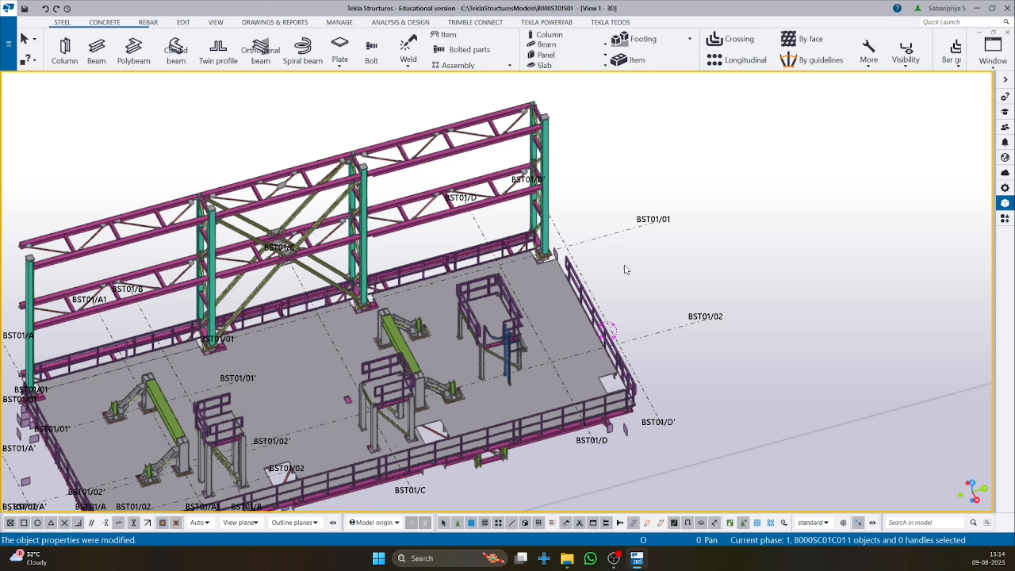
scroll(549, 196, "up", 2)
scroll(558, 162, "up", 2)
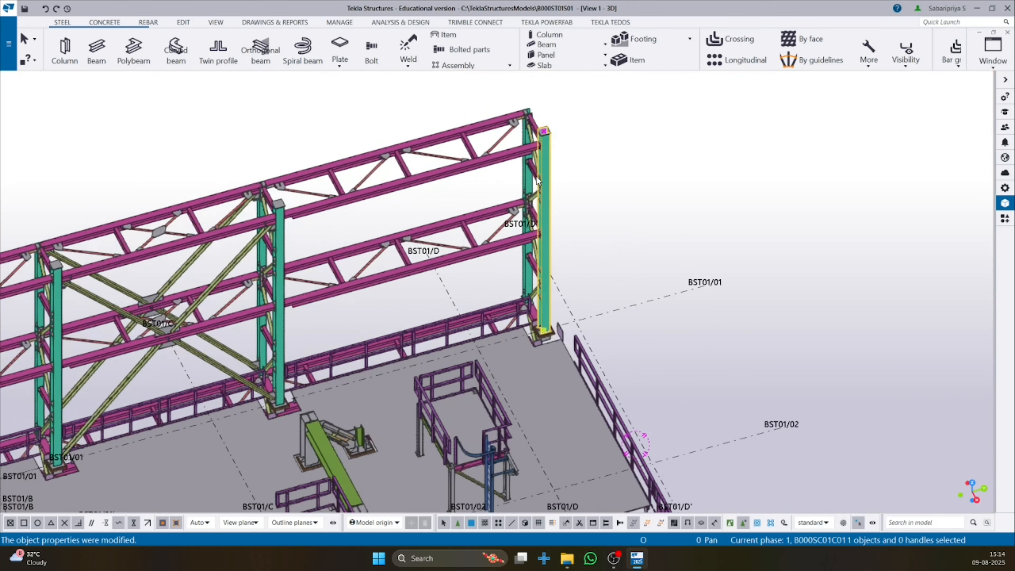
right_click(548, 166)
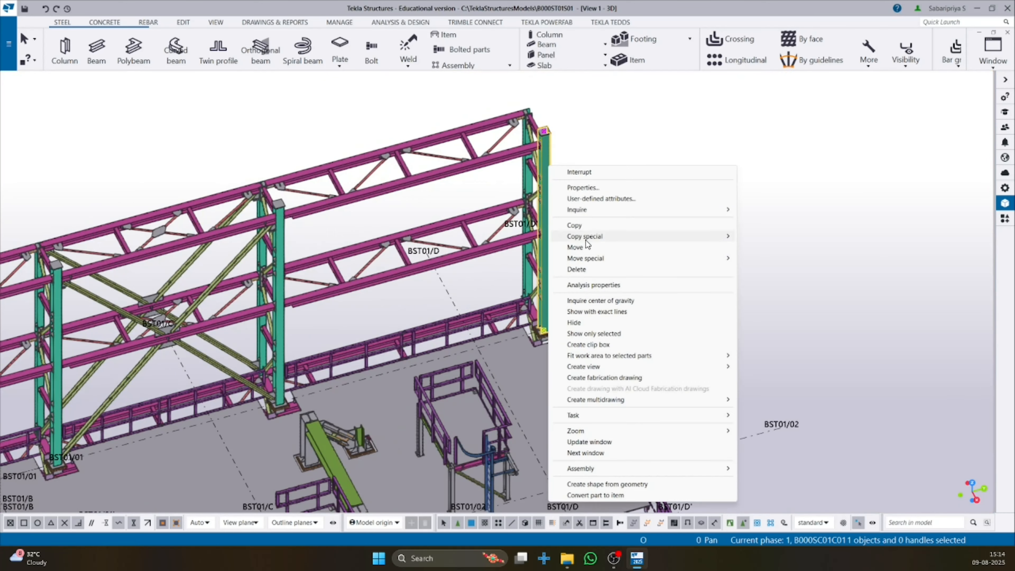
left_click(604, 226)
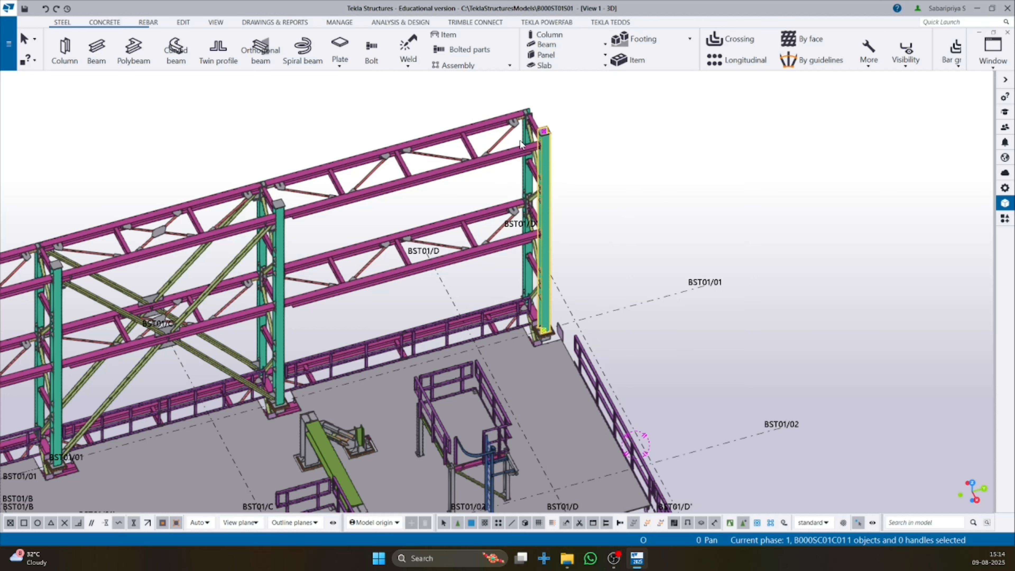
scroll(548, 136, "up", 2)
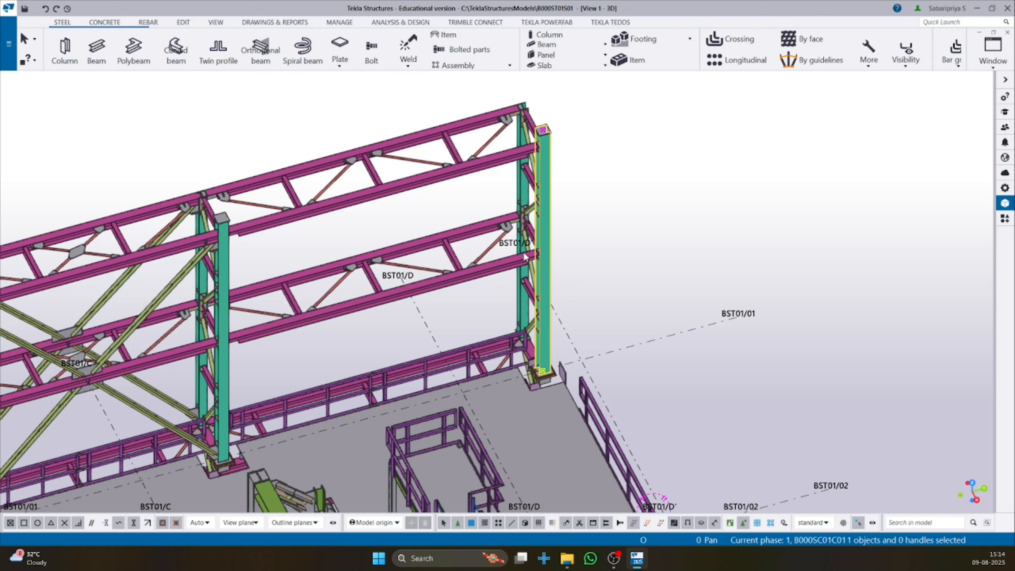
middle_click_drag(608, 340, 554, 299)
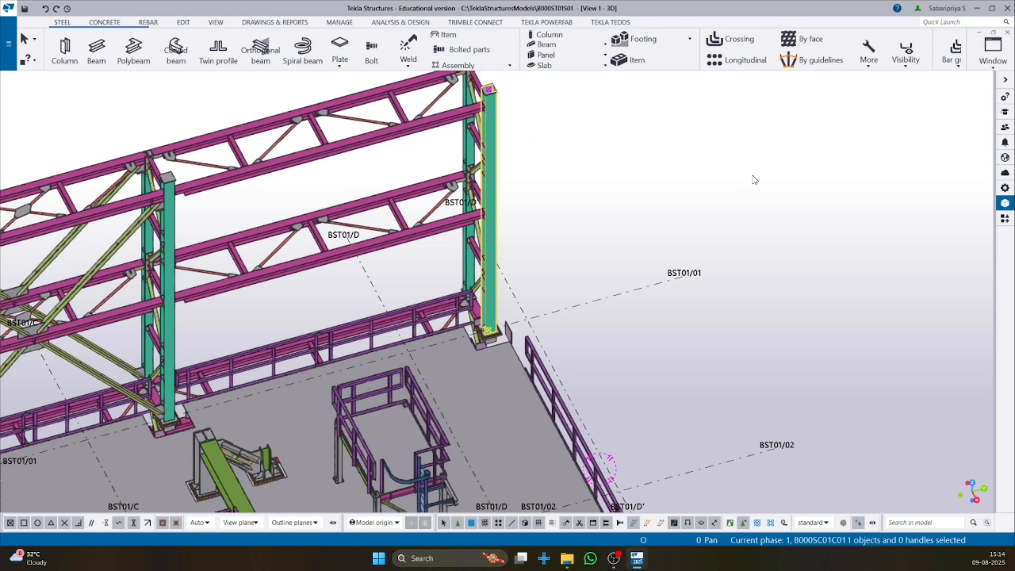
left_click(858, 527)
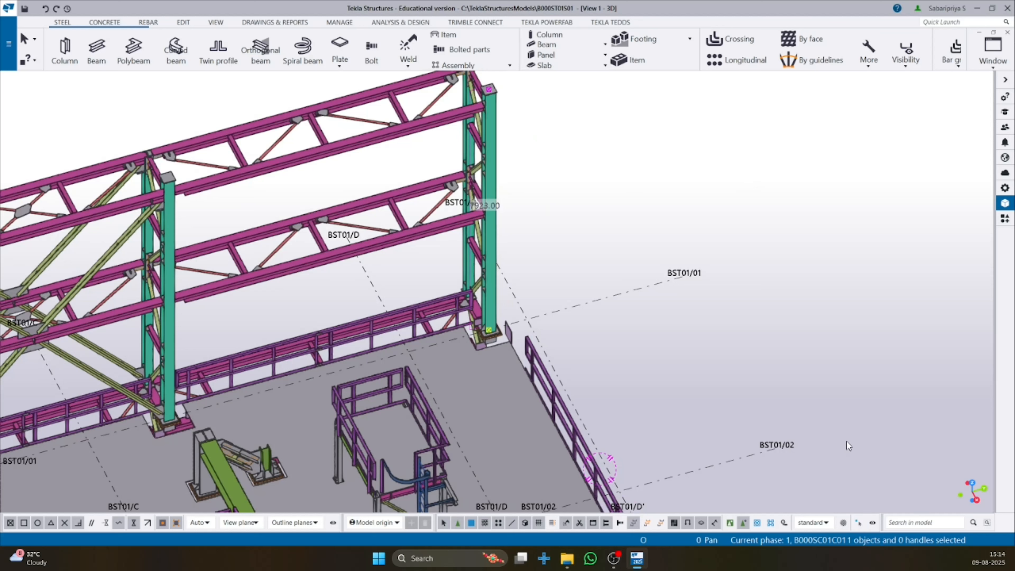
left_click(858, 527)
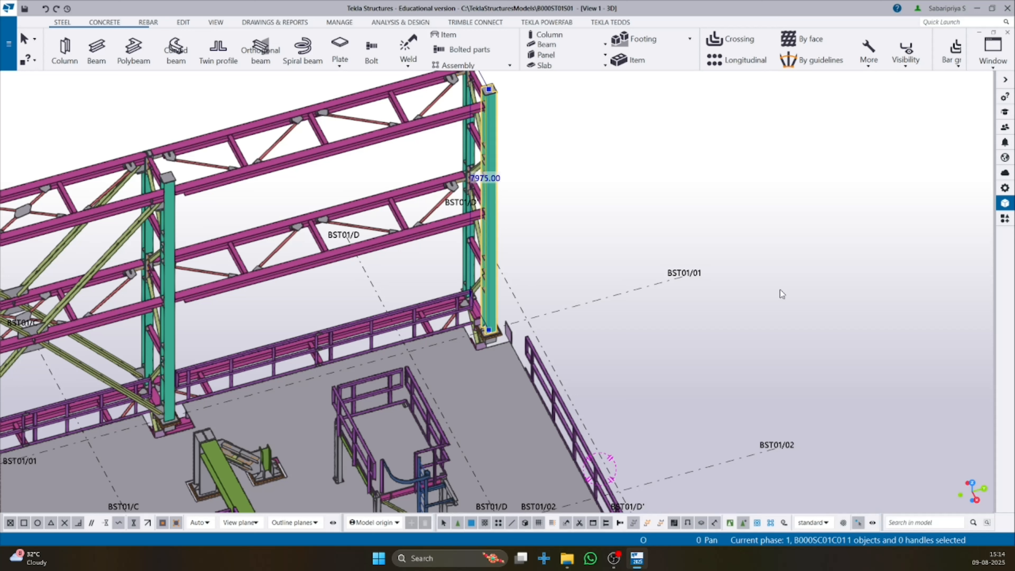
key("d")
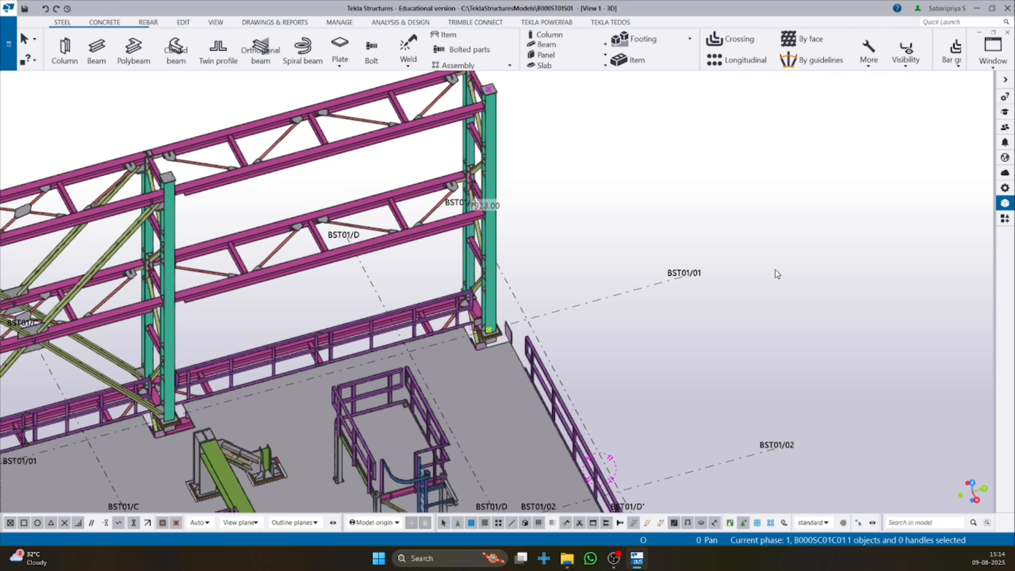
Start a new steel beam and load the saved Beam property set with profile ISMB300
scroll(523, 251, "down", 1)
middle_click_drag(523, 251, 484, 206)
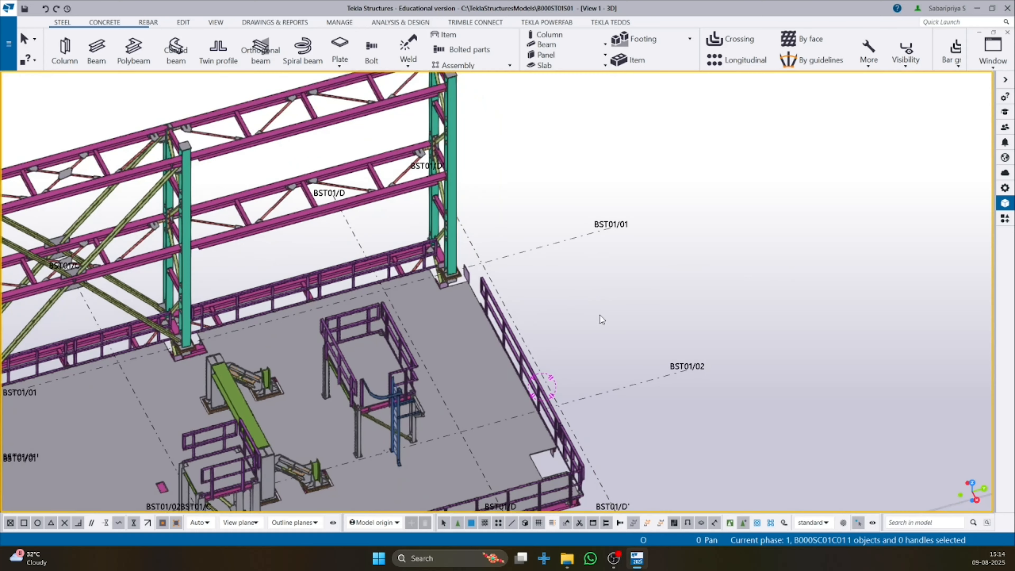
left_click(96, 50)
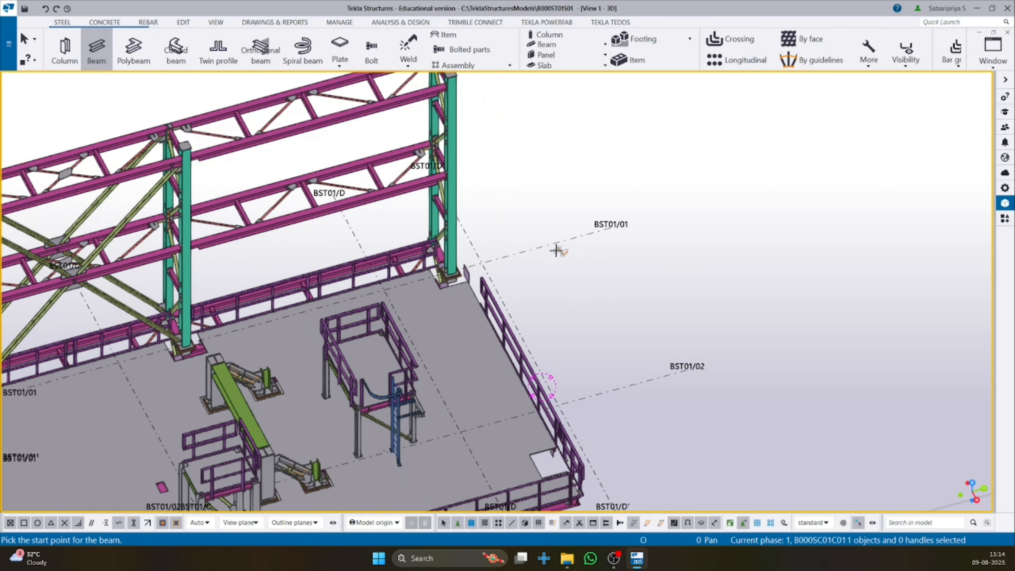
left_click(546, 244)
key("Escape")
left_click(101, 48)
double_click(102, 49)
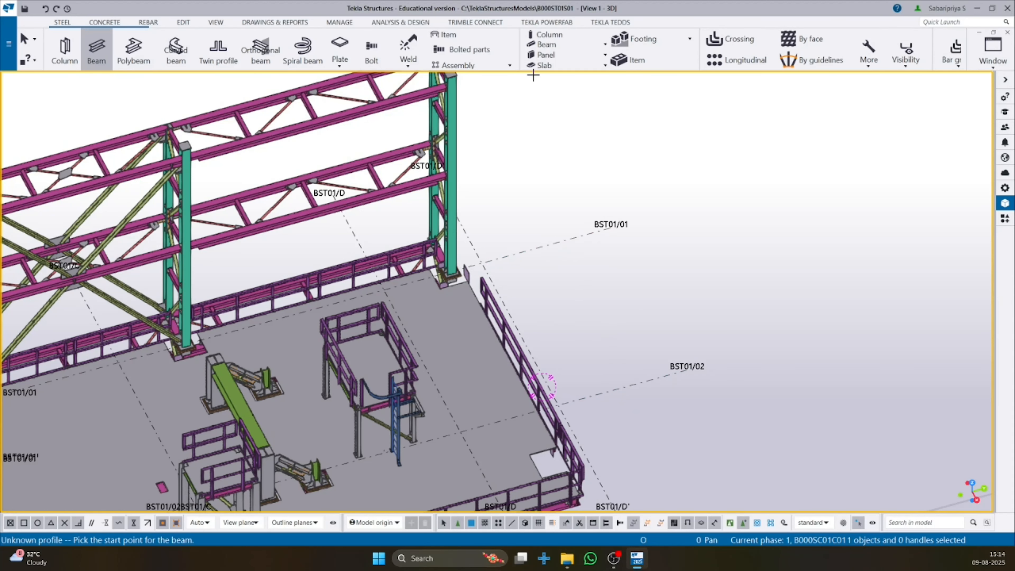
left_click(679, 28)
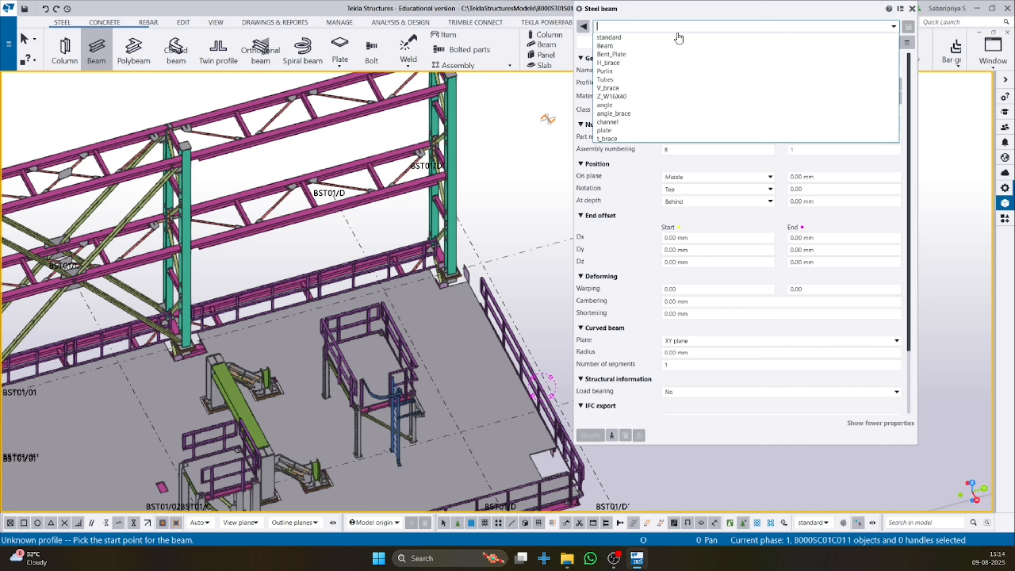
left_click(617, 46)
Place the steel beam beyond the platform from grid line BST01/01 to BST01/02, about 6003 mm long, and close the properties
middle_click_drag(561, 259, 433, 240)
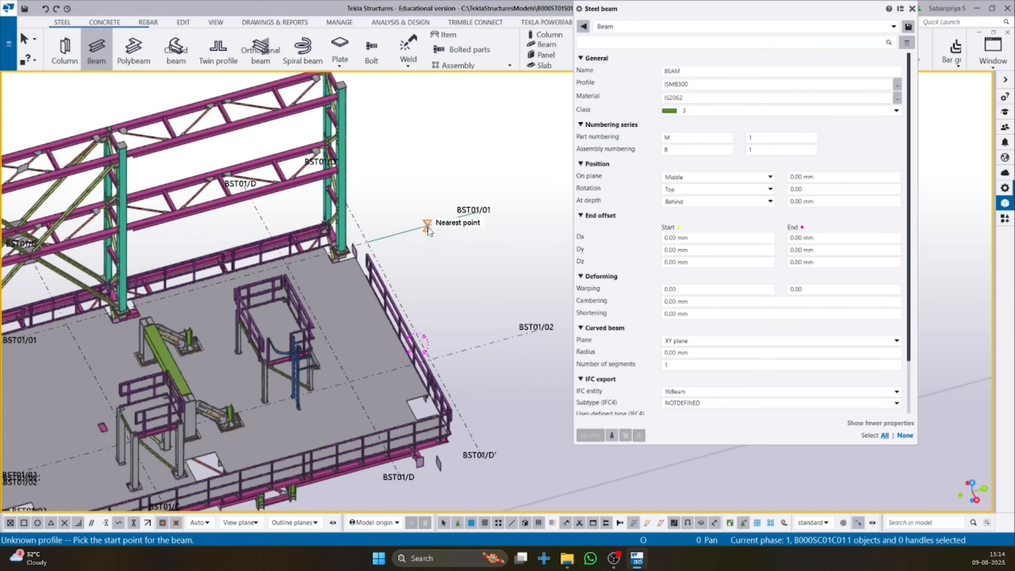
left_click(428, 227)
left_click(487, 343)
key("Escape")
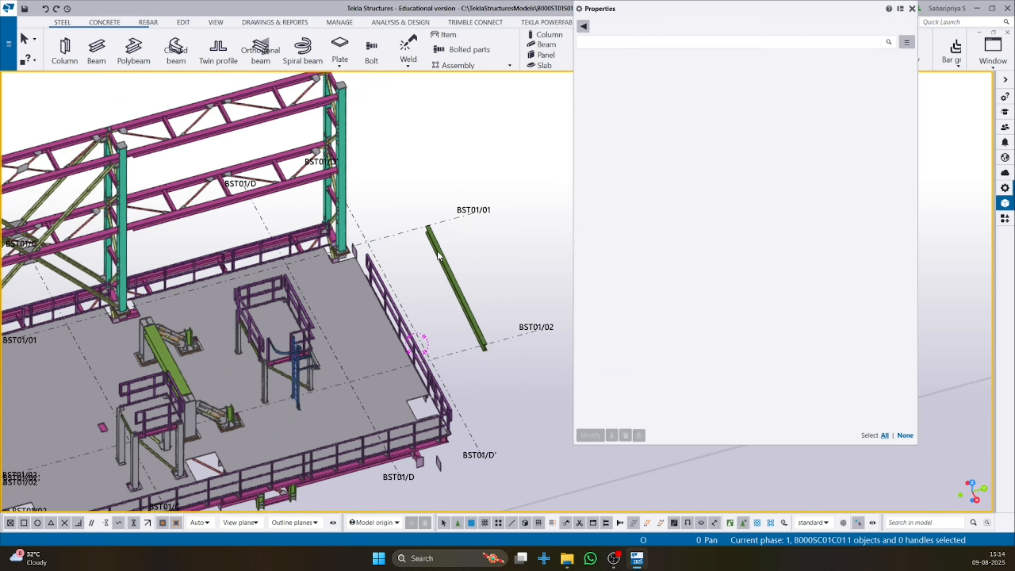
scroll(458, 295, "up", 2)
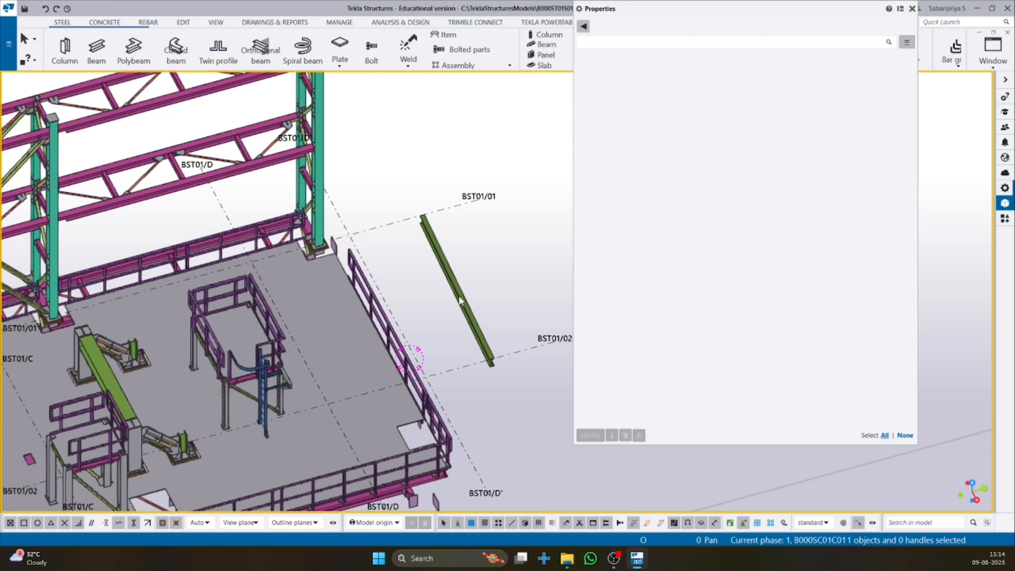
left_click(911, 8)
Select the new beam and set its length dimension to 3500 mm
scroll(675, 290, "up", 2)
middle_click_drag(600, 315, 641, 309)
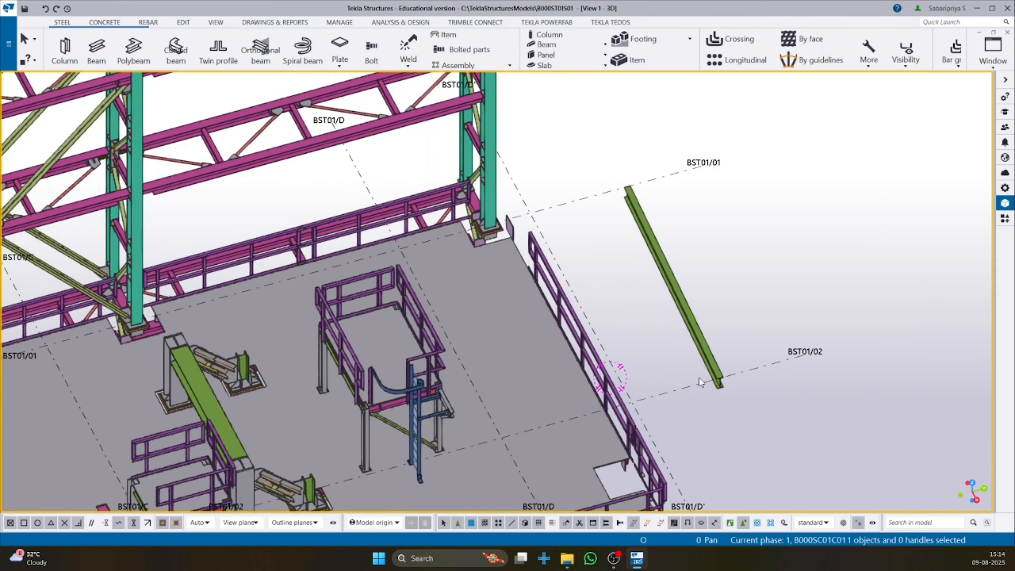
left_click(654, 275)
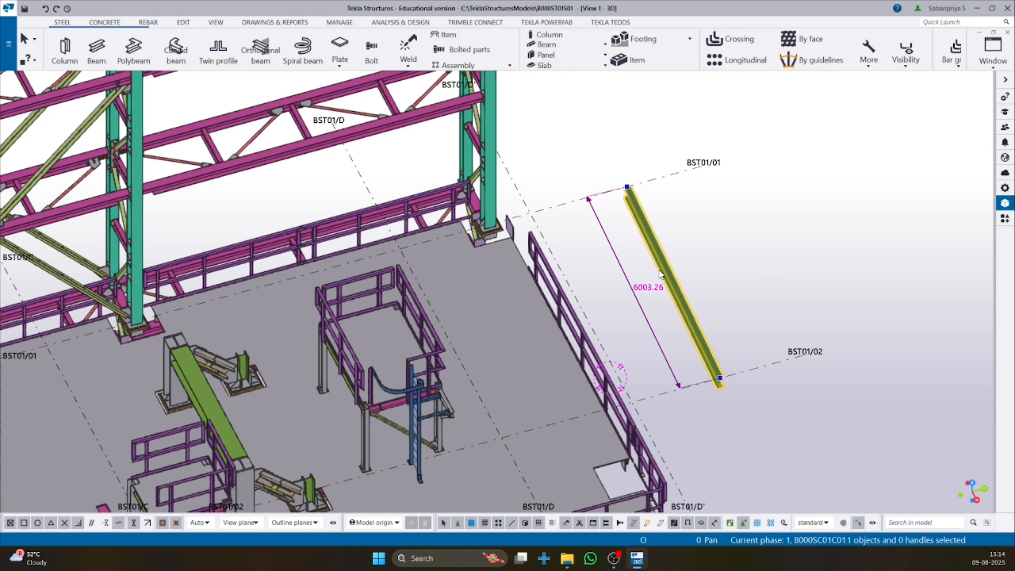
left_click(644, 287)
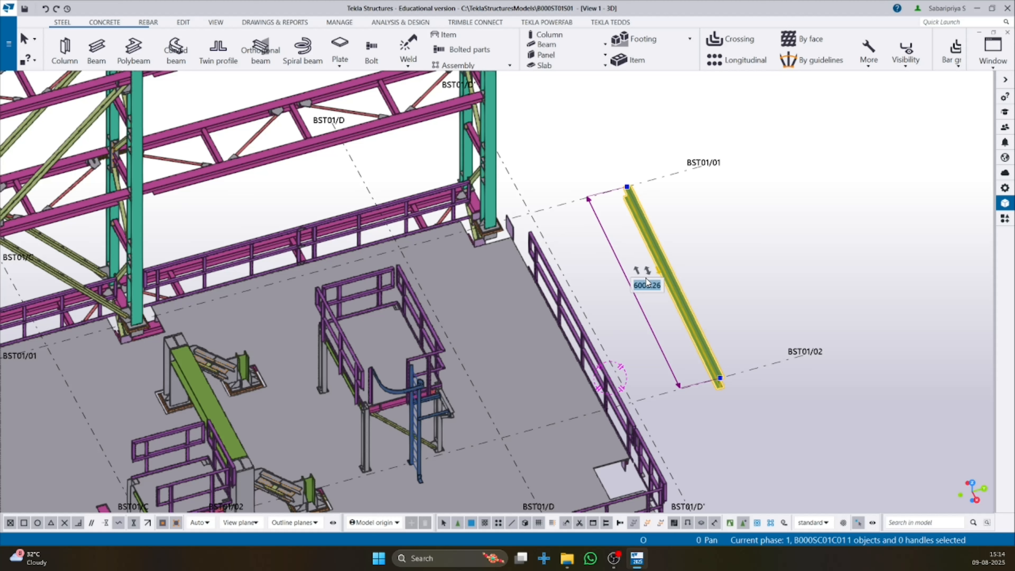
type("3500")
key("Return")
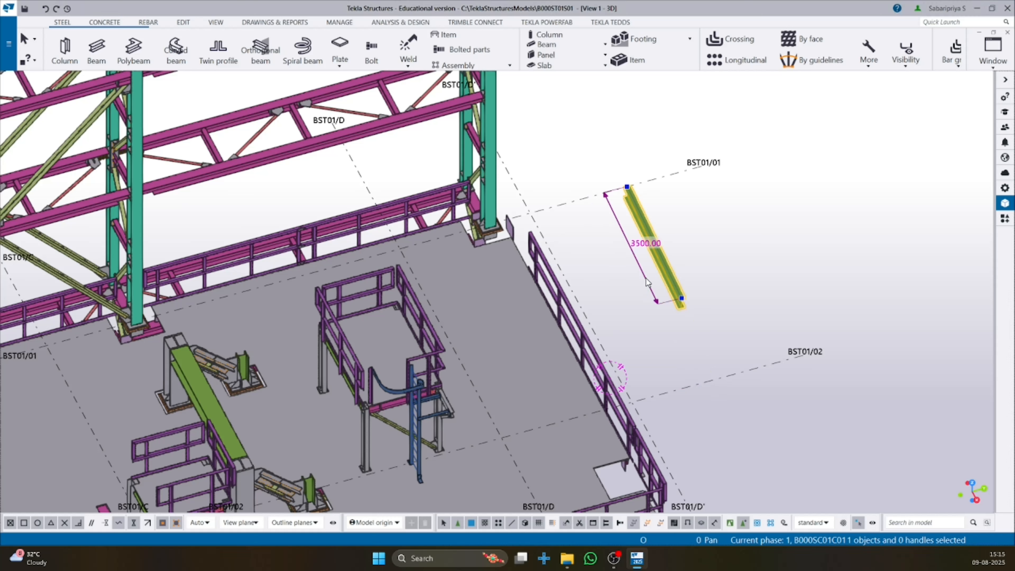
Set the selected beam's length dimension to 10000 mm
left_click(629, 246)
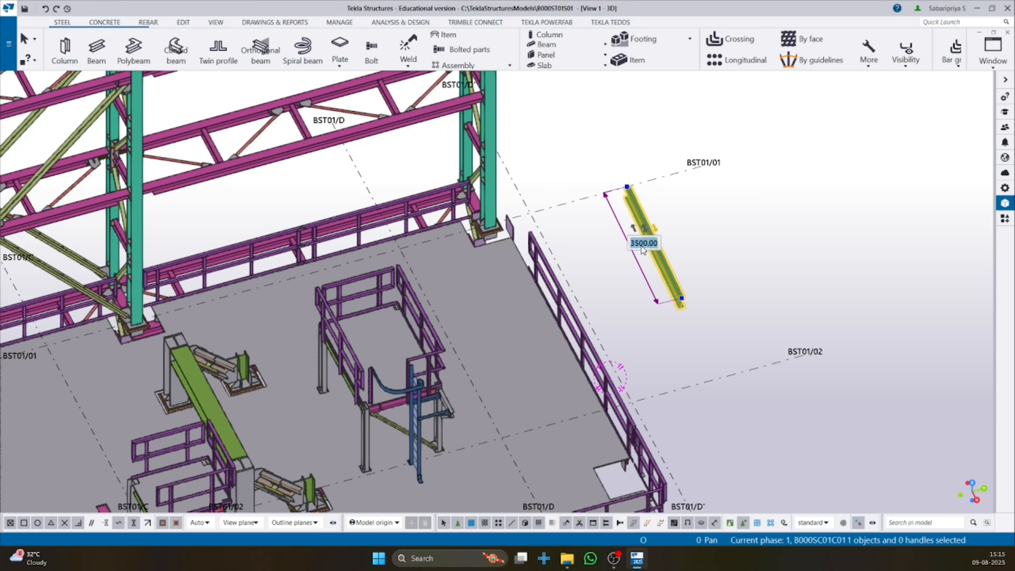
type("1000")
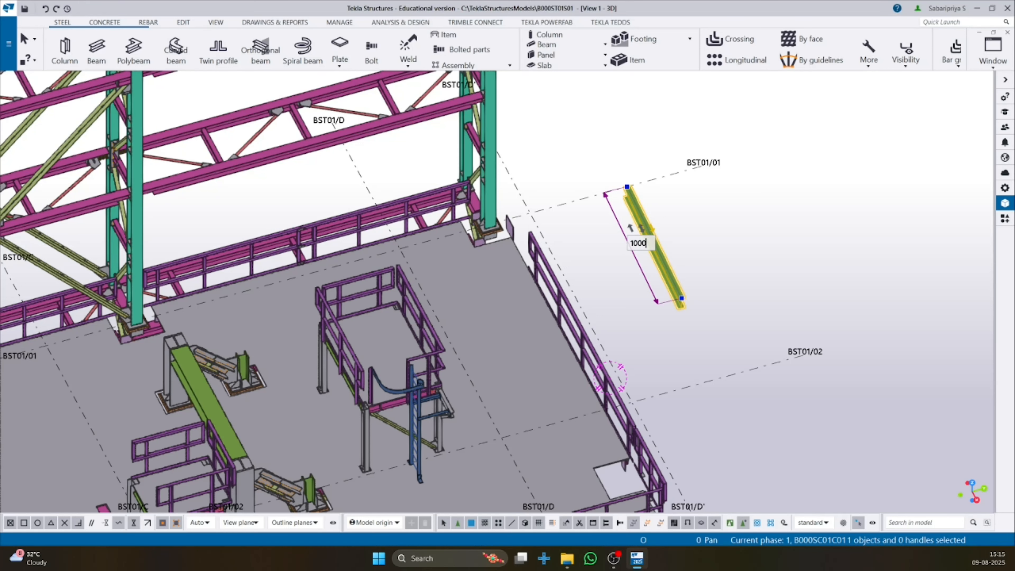
type("0")
key("Return")
scroll(699, 212, "down", 2)
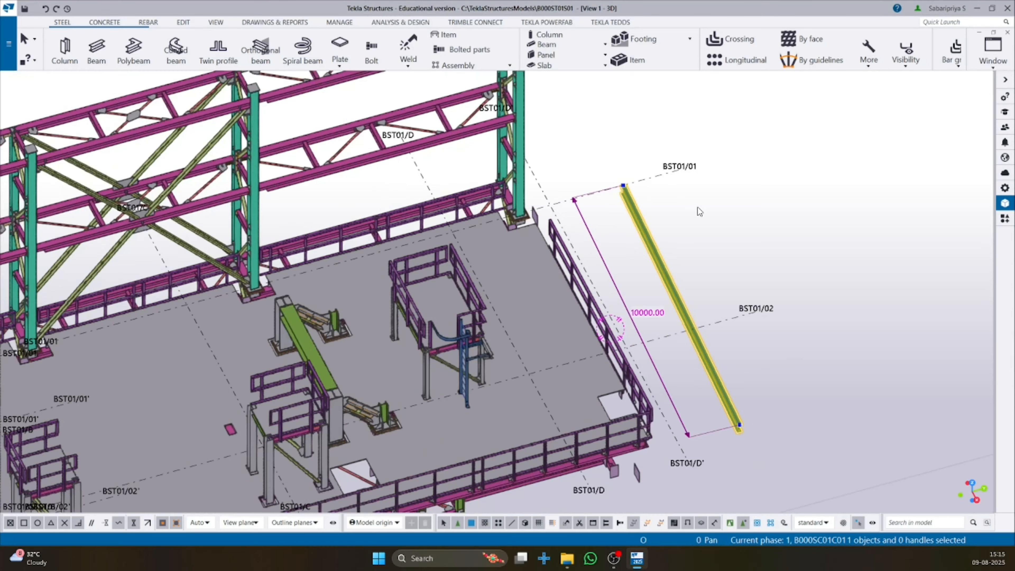
Reposition both beam ends freehand to a length of about 5316 mm and move the whole beam closer to grid line BST01/02
left_click(698, 208)
left_click(633, 207)
scroll(685, 257, "up", 2)
left_click_drag(613, 179, 814, 183)
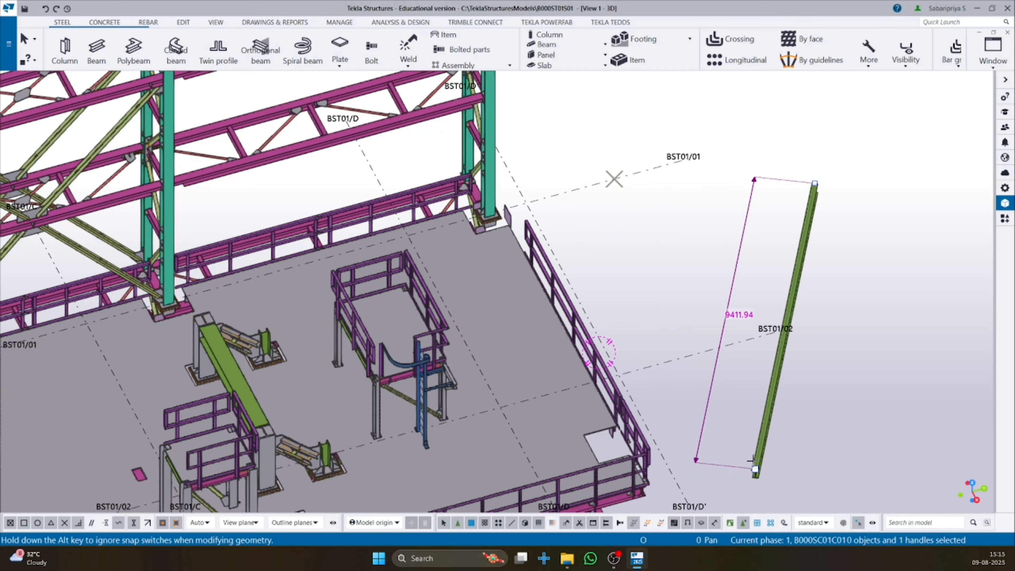
left_click_drag(751, 460, 631, 286)
left_click(763, 350)
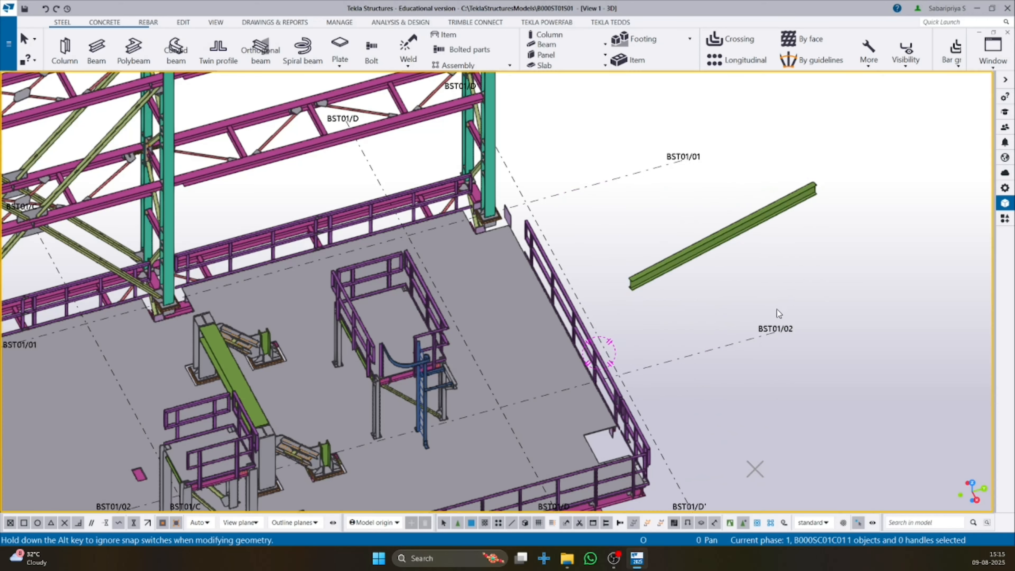
left_click(711, 238)
mouse_move(713, 234)
left_mouse_down()
mouse_move(676, 158)
mouse_move(700, 237)
mouse_move(615, 132)
mouse_move(690, 259)
left_mouse_up()
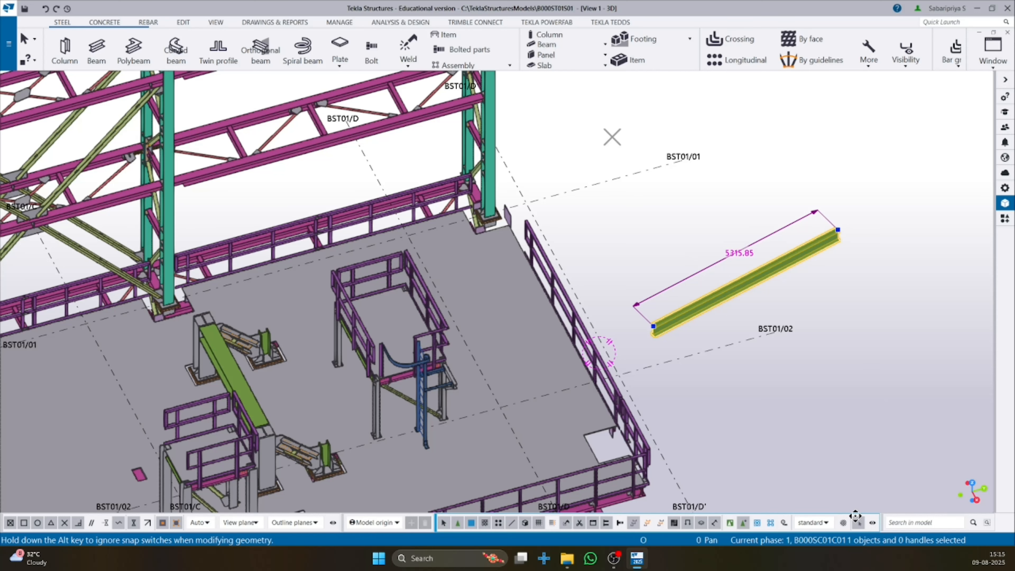
Move grid line BST01/D' outward, away from the platform edge, so that it crosses the new beam
scroll(639, 212, "down", 2)
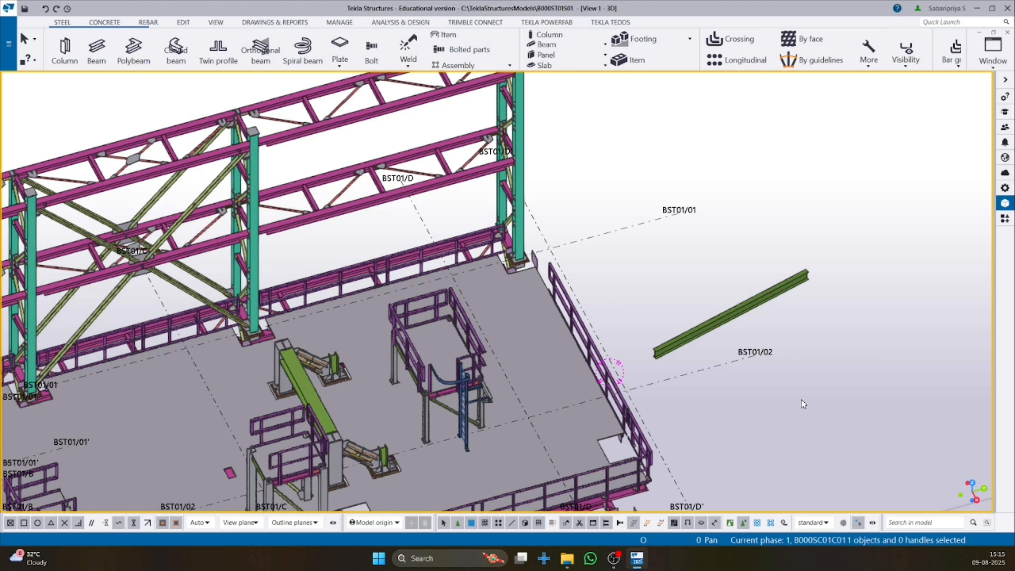
left_click(540, 232)
left_click_drag(542, 234, 563, 185)
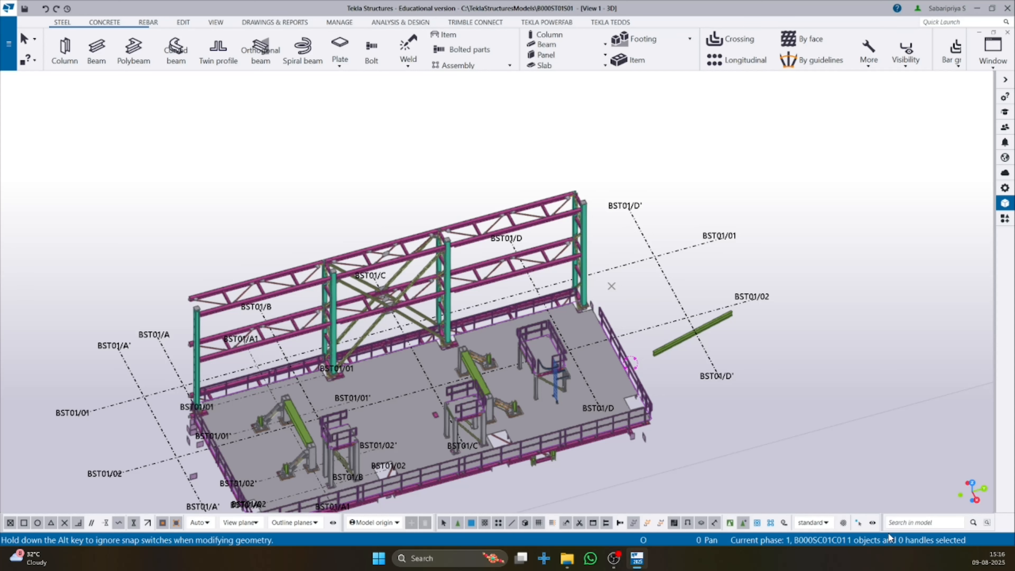
Detach the Search in model toolbar and float it over the model view
left_click_drag(889, 538, 513, 499)
middle_click_drag(695, 482, 746, 405)
middle_click_drag(378, 217, 428, 206)
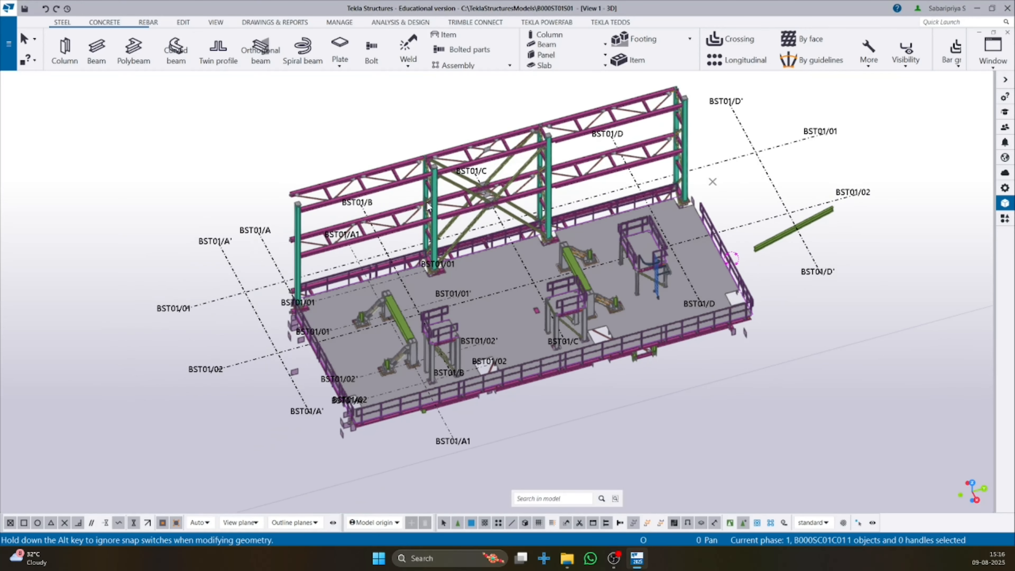
Search the model for all parts with the ISMB200 profile
middle_click_drag(333, 262, 339, 258)
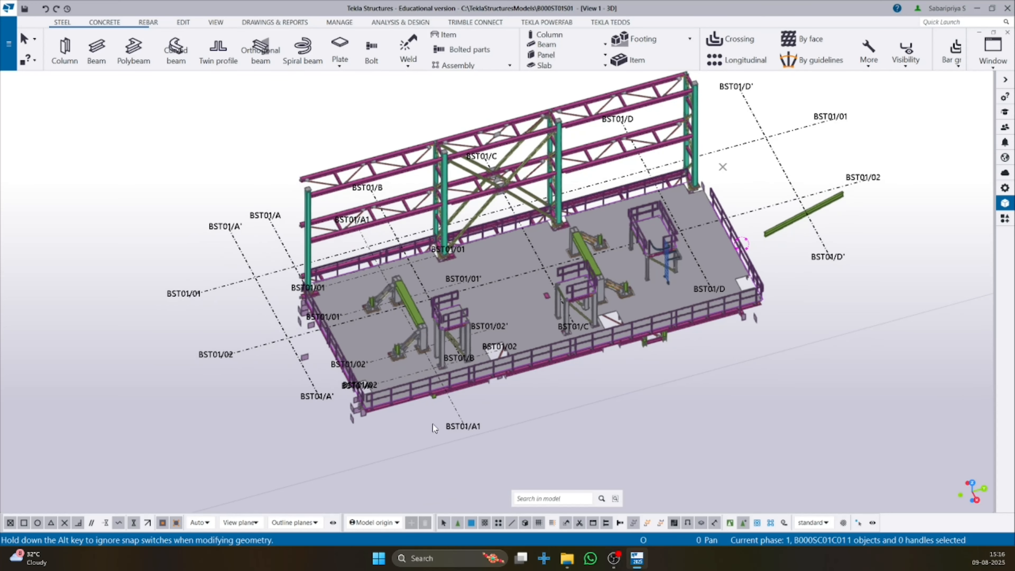
left_click(526, 501)
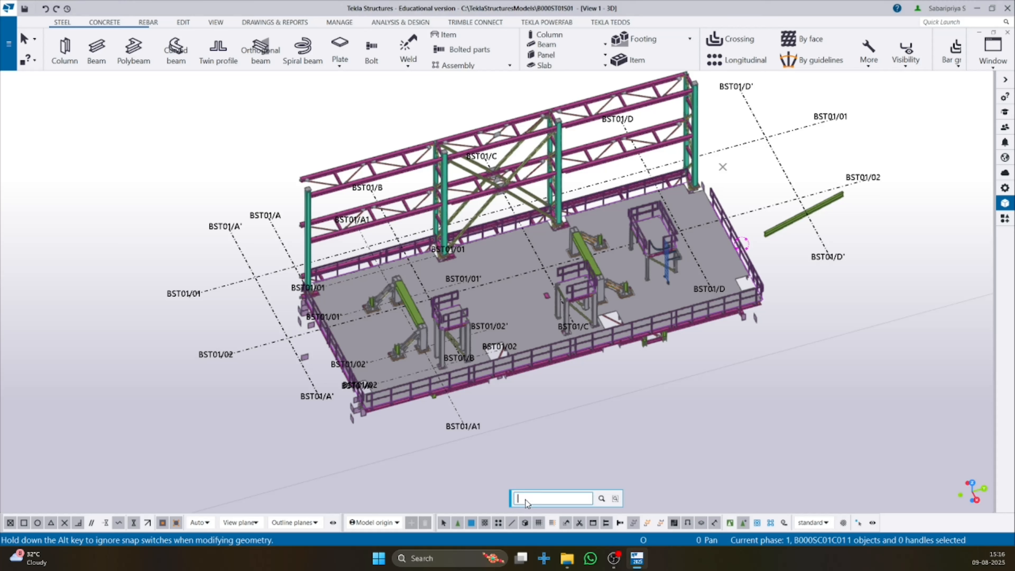
type("ISMB200")
key("Return")
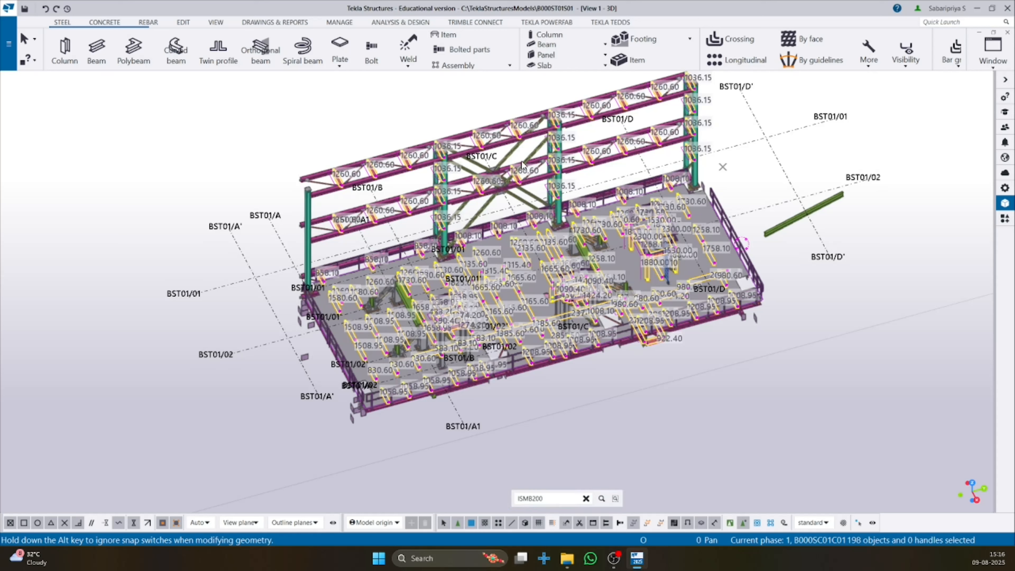
Search the model for objects named BEAM and clear the resulting selection
double_click(553, 503)
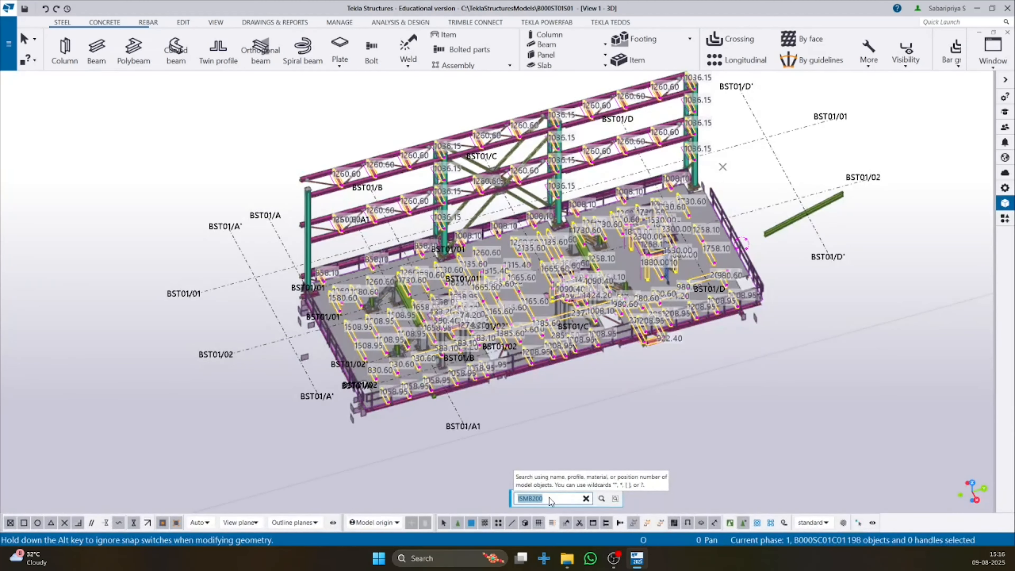
type("BEA")
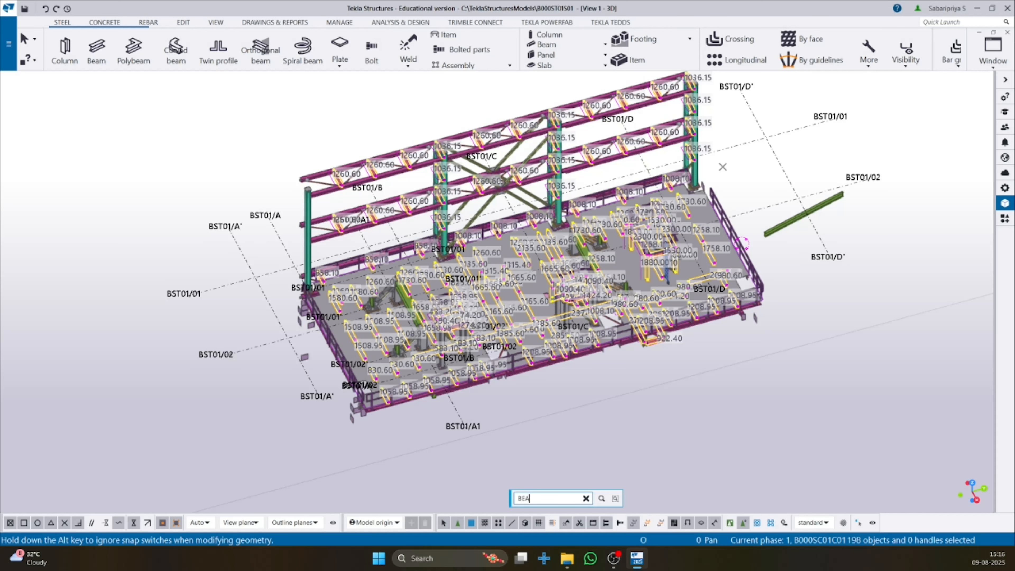
type("M")
key("Return")
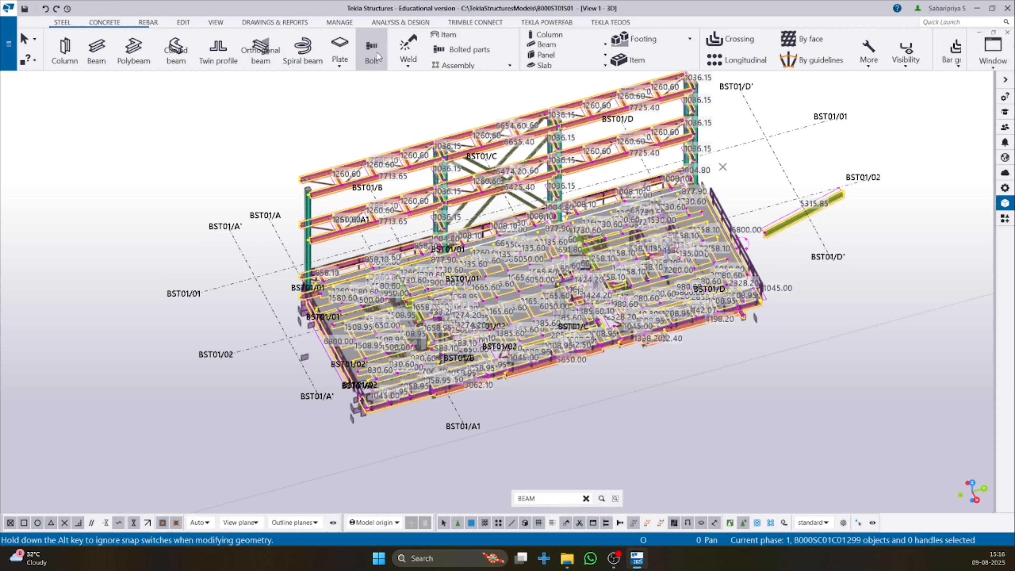
left_click(587, 427)
Search the model for the material E250BR, then clear the search text and deselect the found objects
left_click(538, 499)
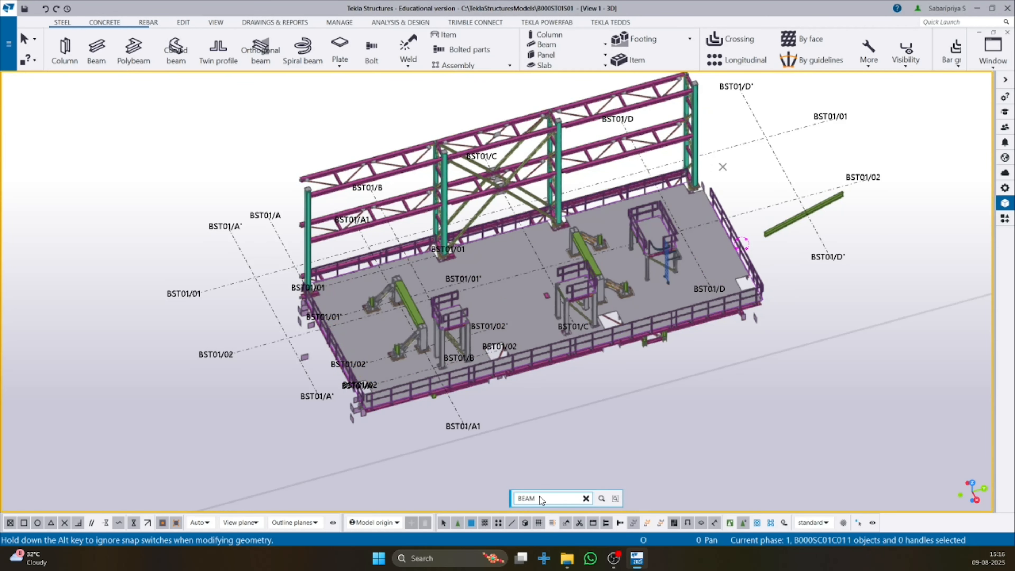
left_click_drag(540, 501, 508, 499)
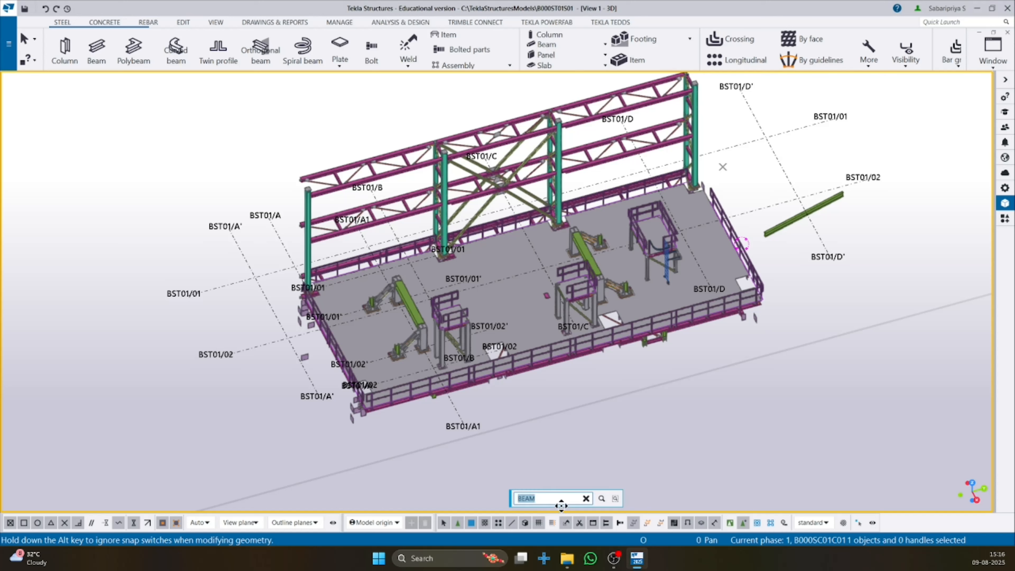
type("E250BR")
key("Return")
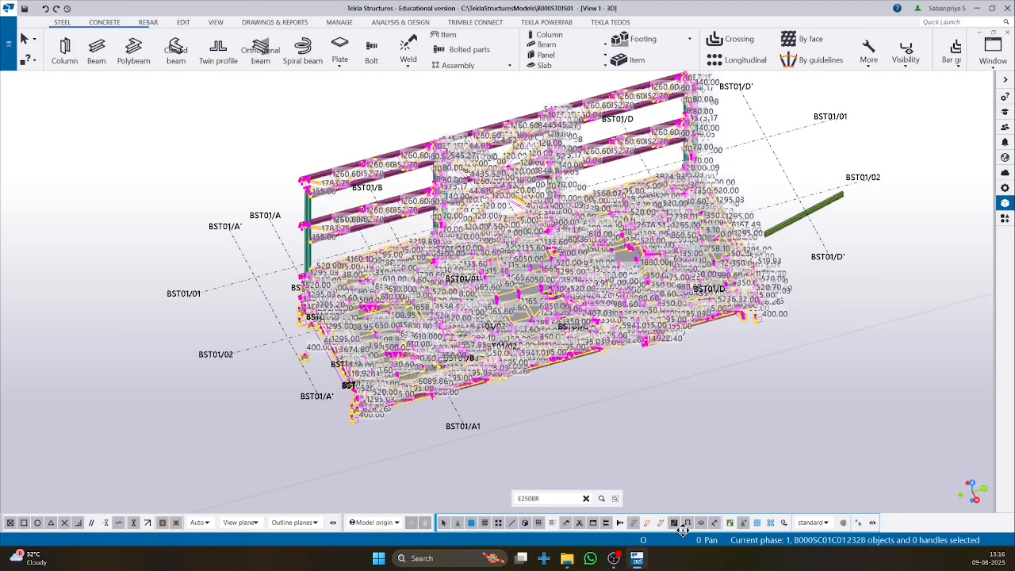
left_click(586, 499)
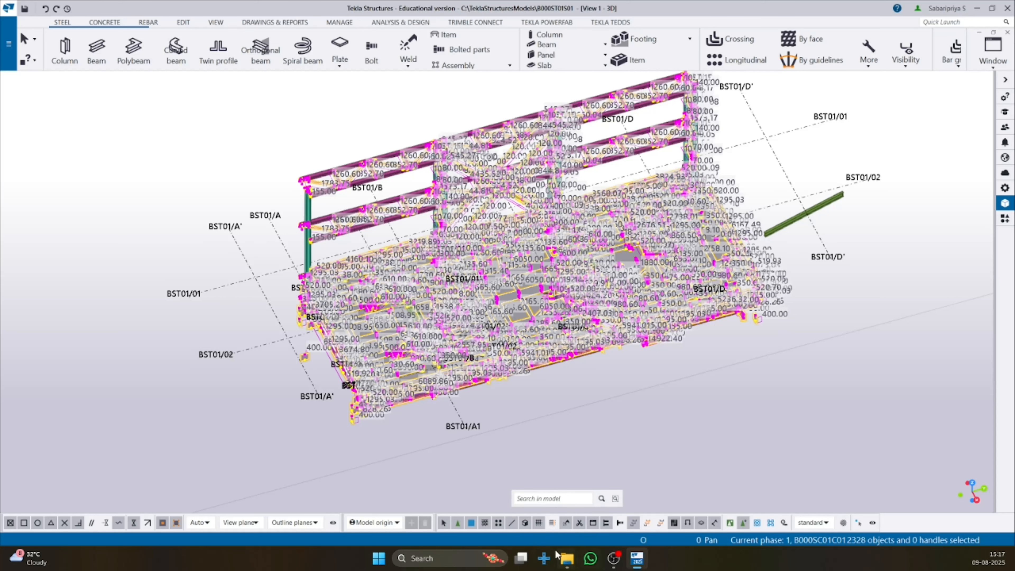
left_click(630, 439)
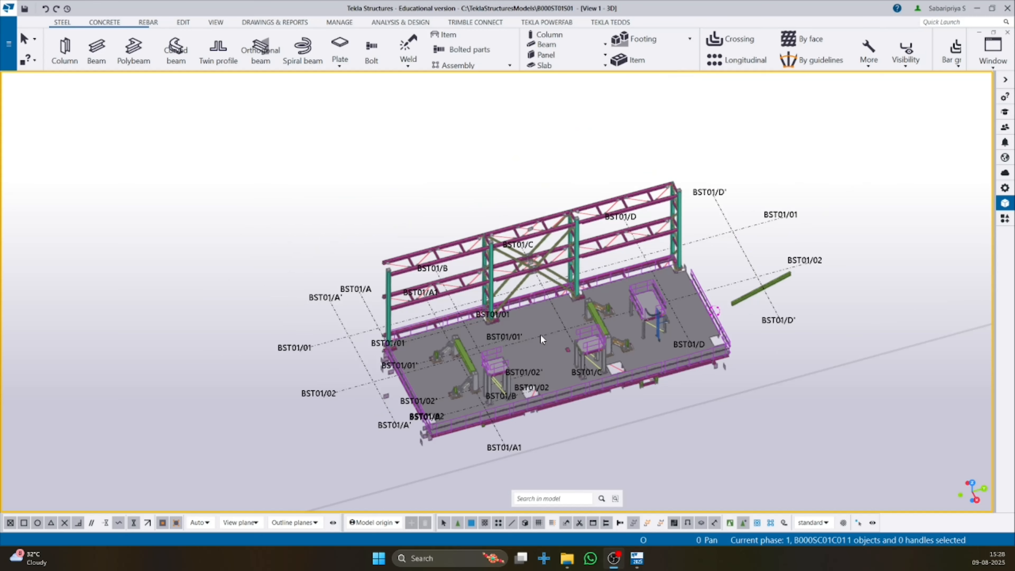
Look through the modeling ribbon's commands and open the Ribbon editor from the customization settings
scroll(486, 58, "down", 5)
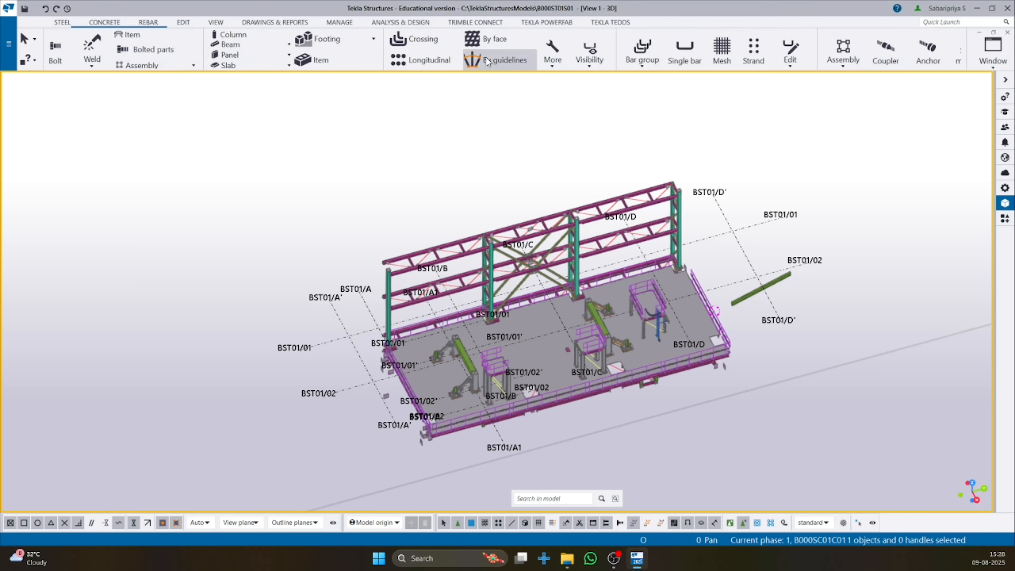
scroll(382, 68, "up", 3)
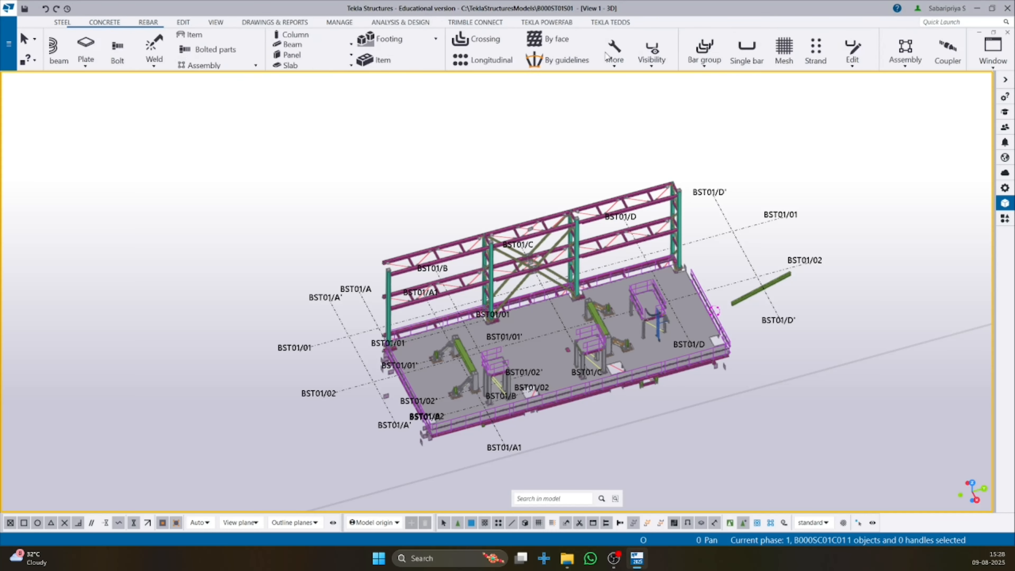
scroll(731, 56, "down", 6)
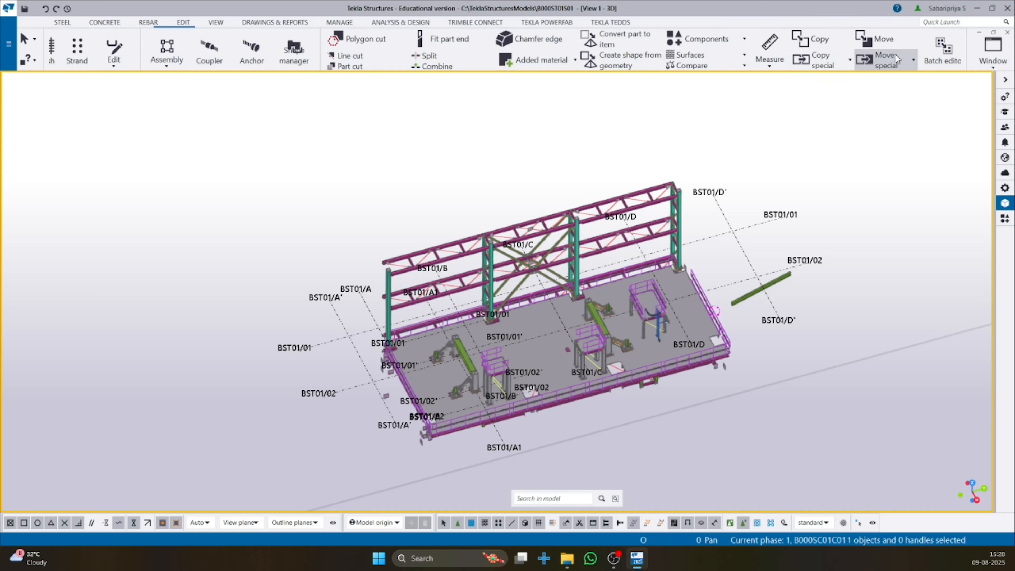
scroll(697, 58, "up", 5)
scroll(697, 58, "up", 2)
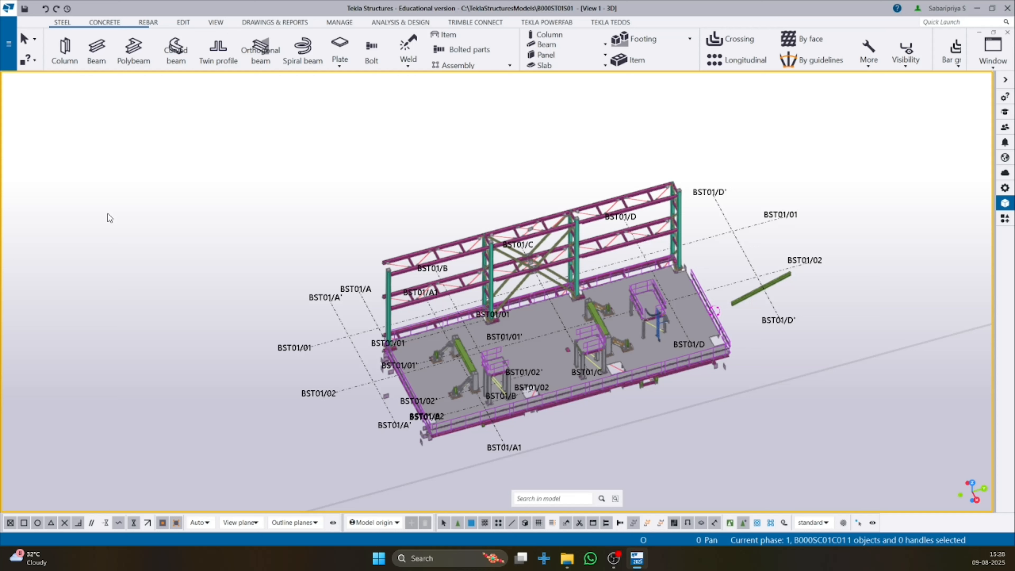
left_click(7, 50)
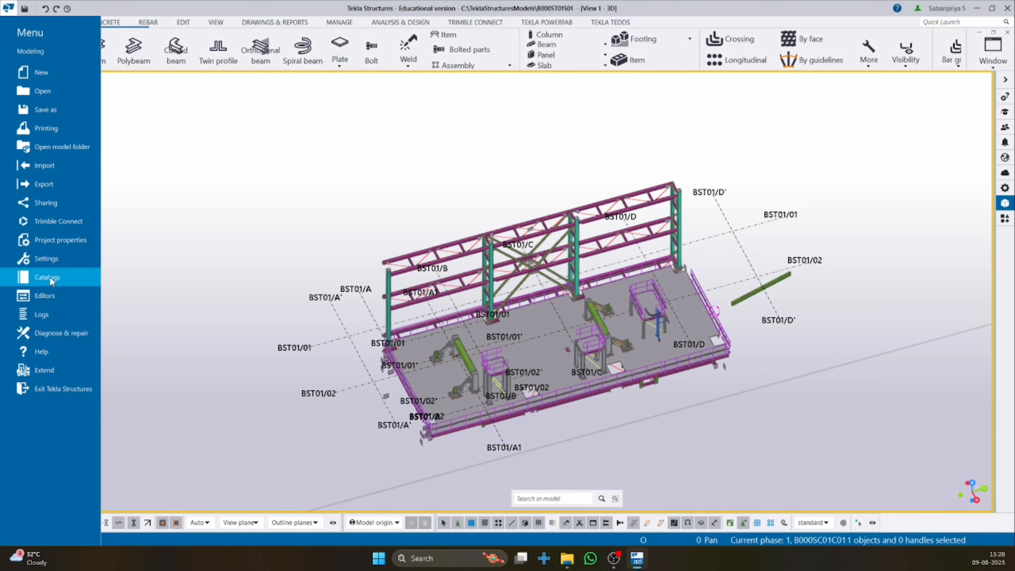
left_click(49, 258)
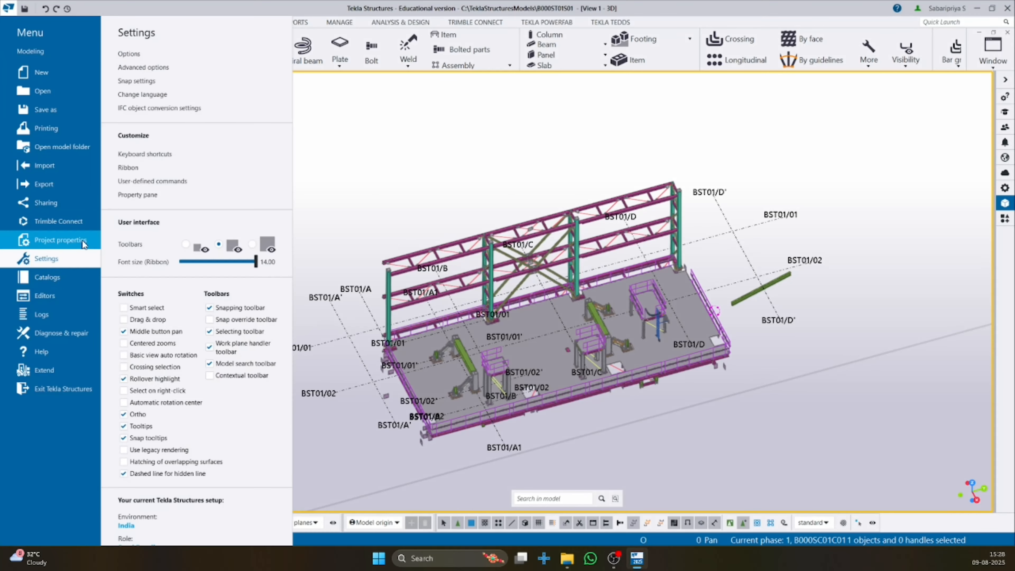
left_click(136, 168)
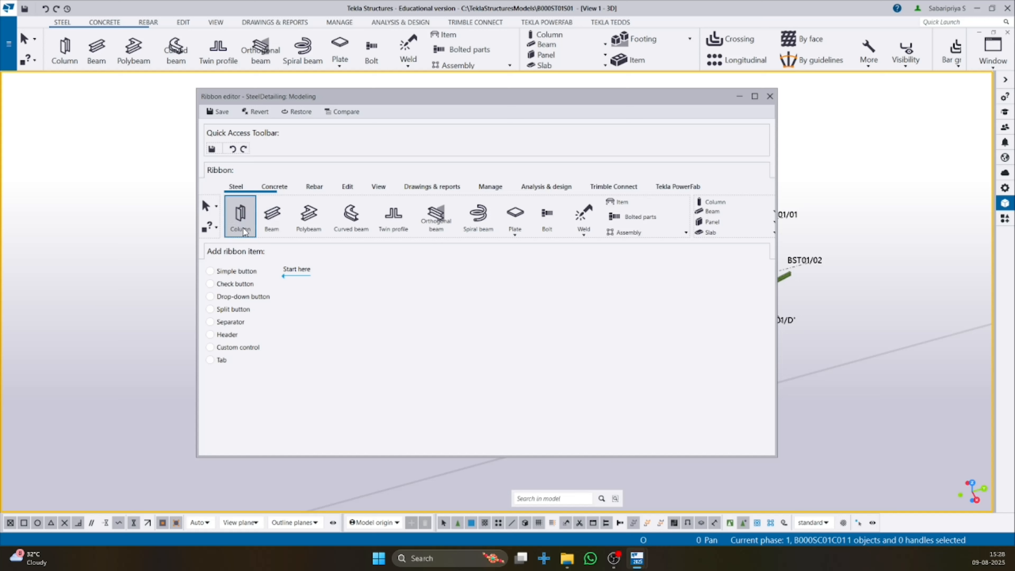
Give the Column command on the Steel ribbon the custom text MF_COLUMN
right_click(248, 218)
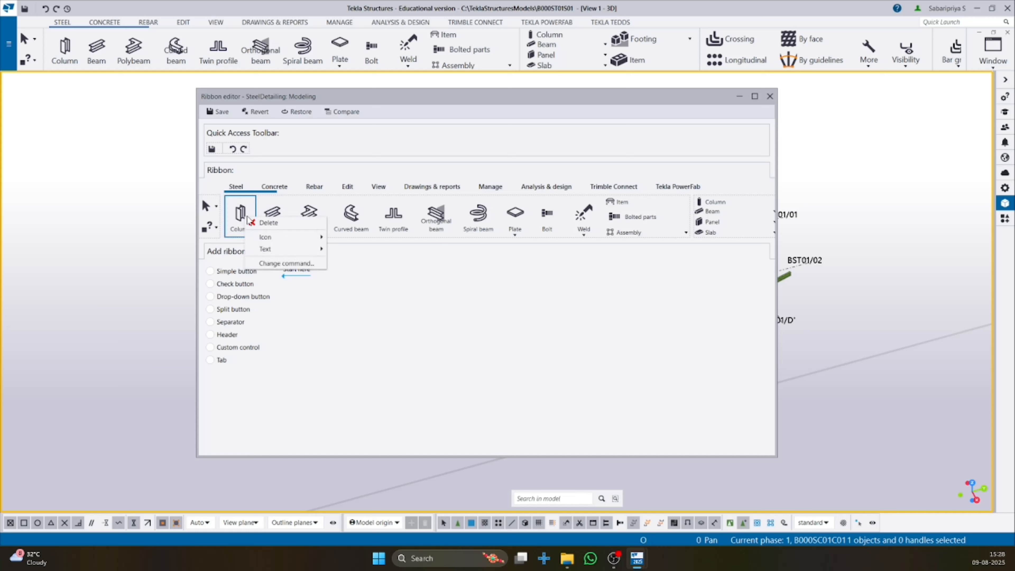
mouse_move(270, 240)
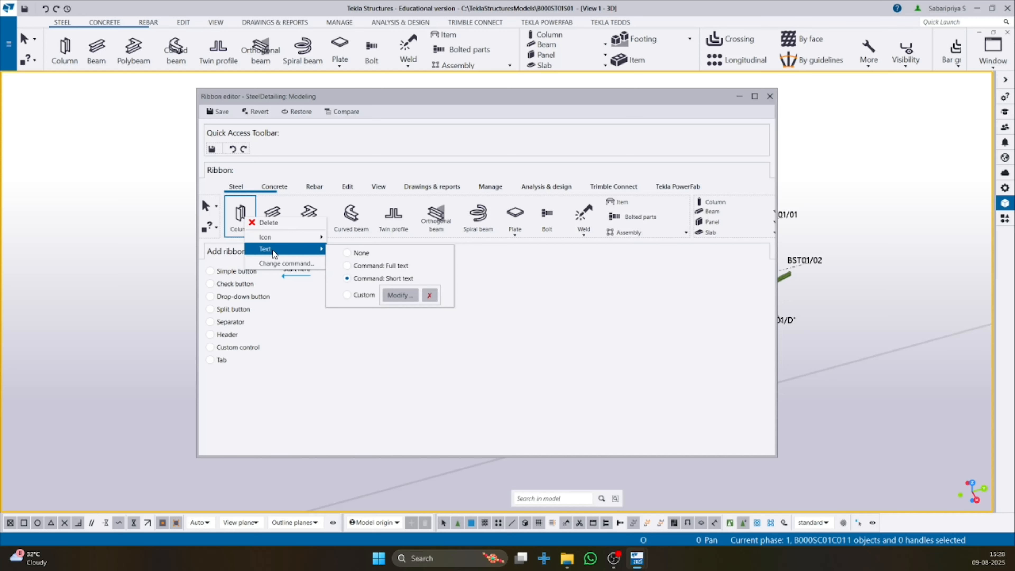
left_click(348, 296)
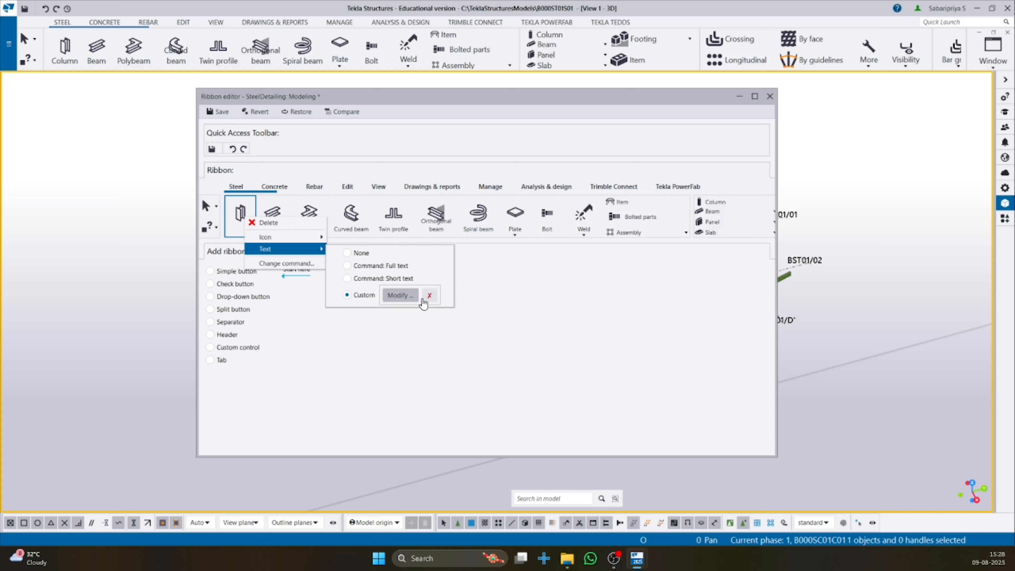
left_click(400, 295)
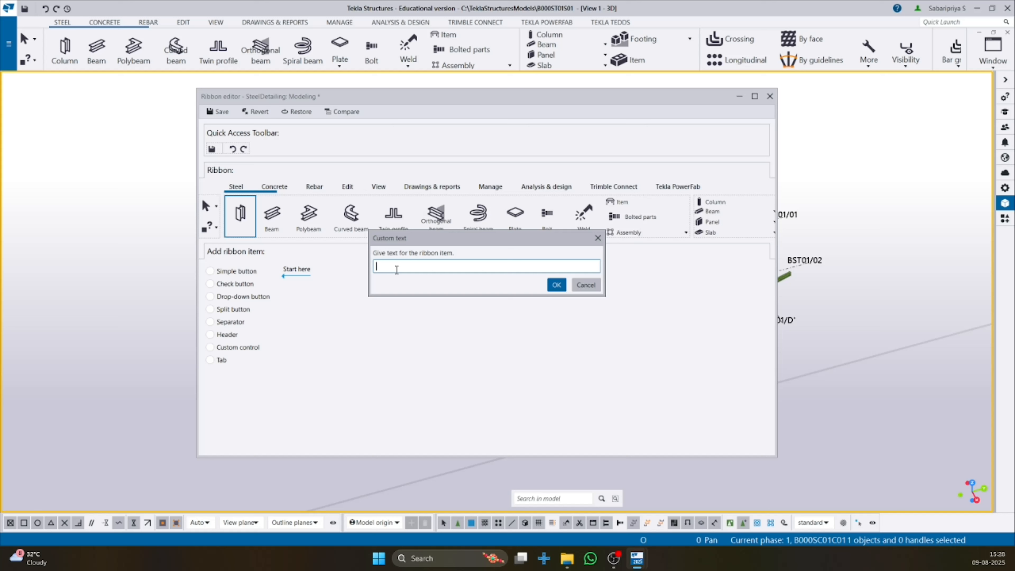
type("MF_COLUMN")
left_click(557, 285)
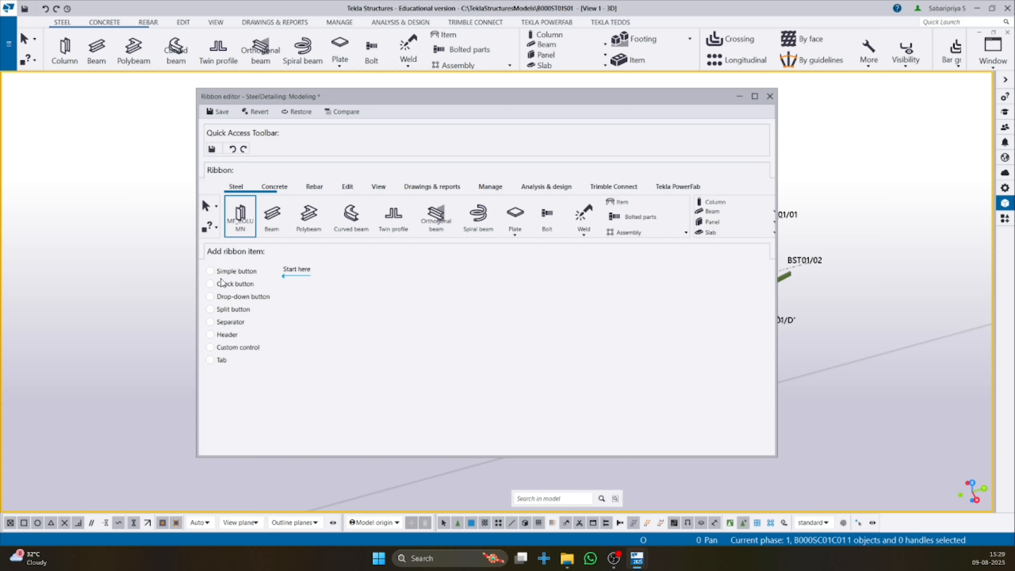
Add the Add construction line command to the Steel ribbon as a simple button, placed between Curved beam and Twin profile
left_click(211, 273)
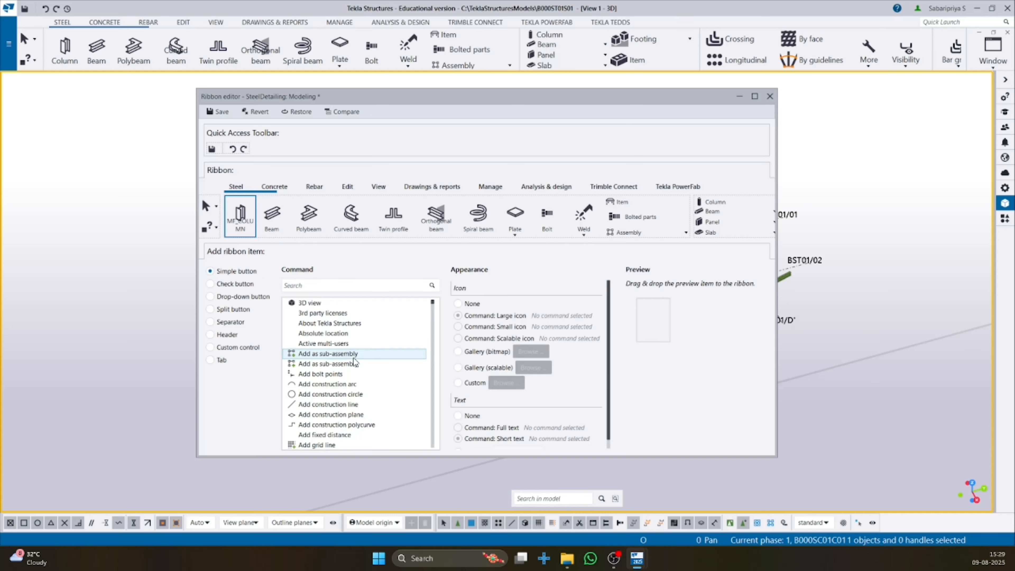
scroll(368, 355, "down", 20)
scroll(367, 355, "down", 3)
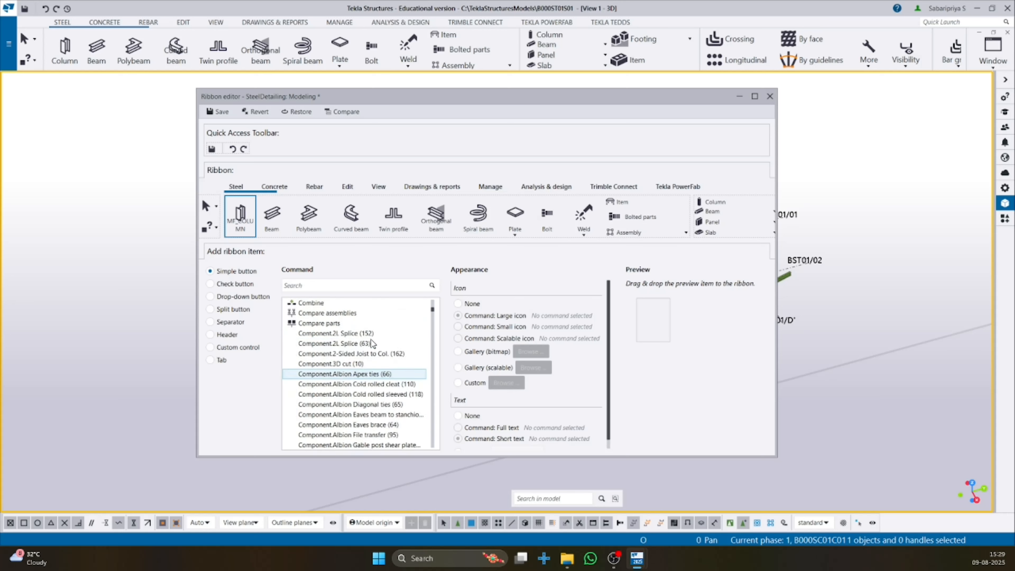
scroll(370, 359, "up", 20)
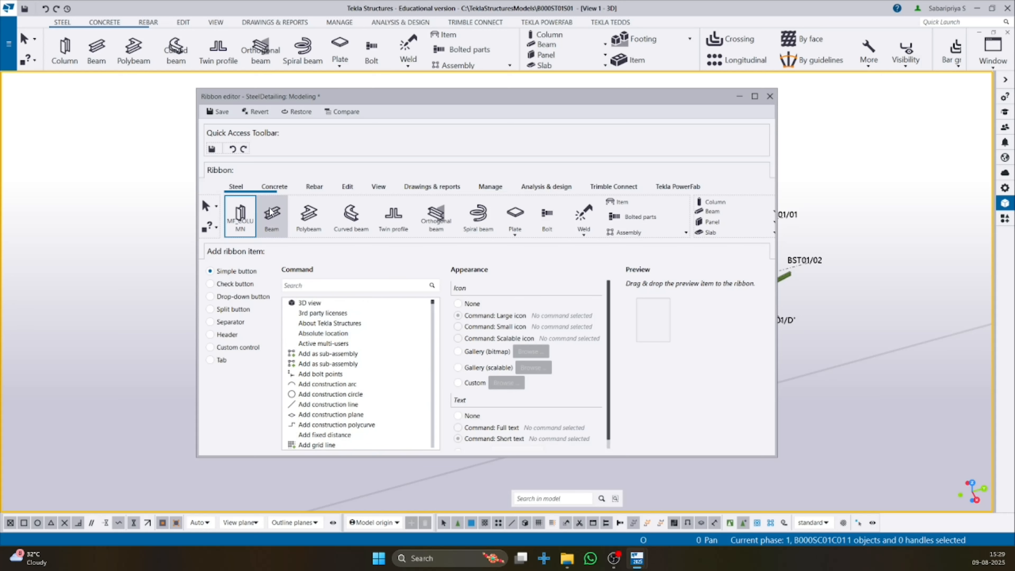
left_click(320, 404)
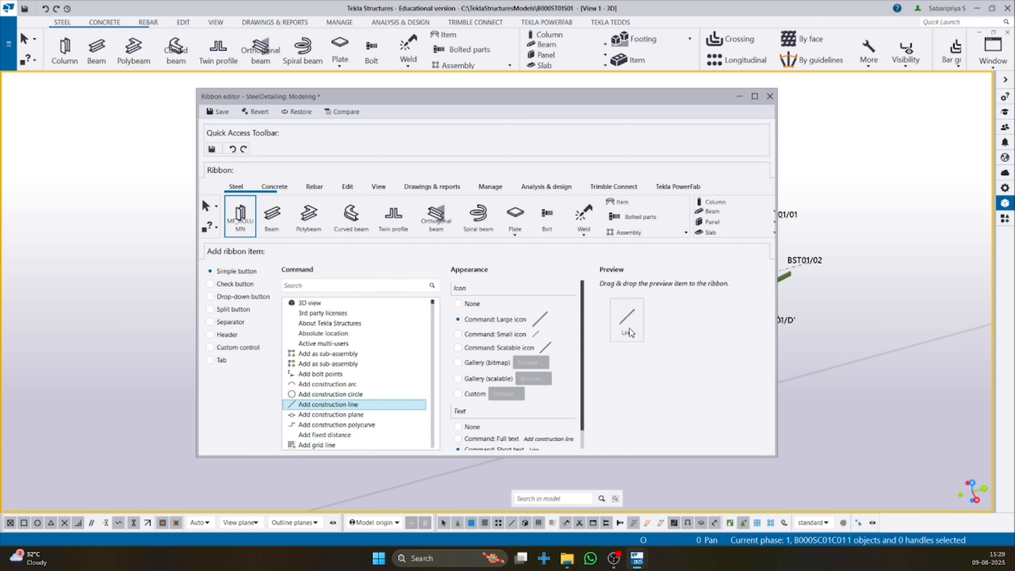
left_click_drag(630, 328, 270, 214)
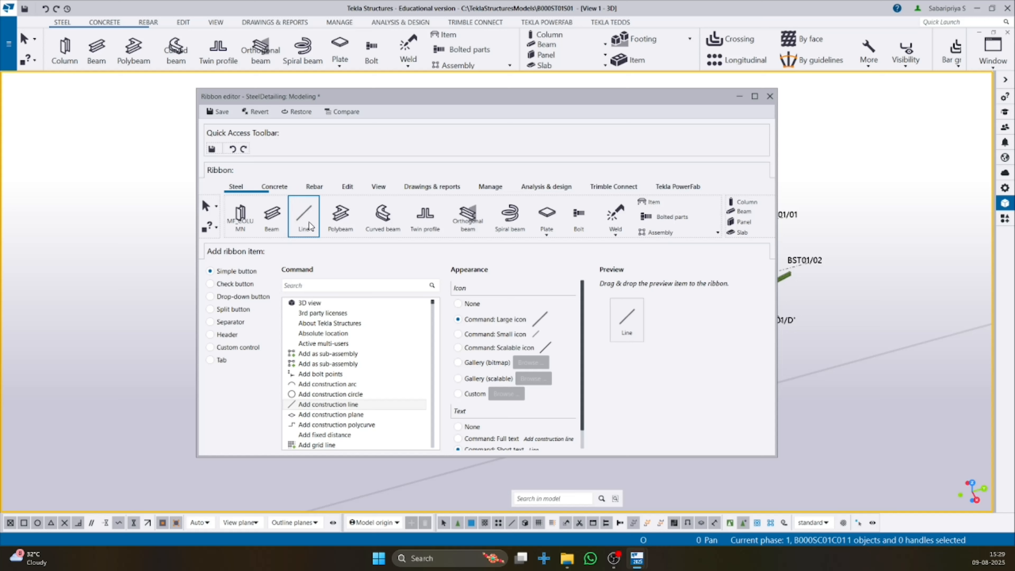
left_click_drag(300, 207, 411, 201)
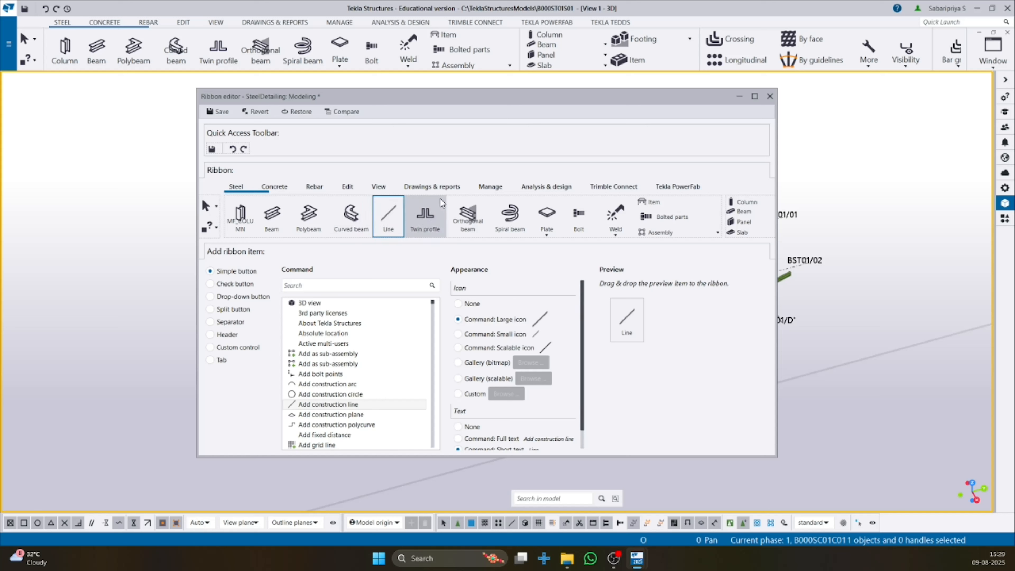
middle_click_drag(440, 198, 410, 205)
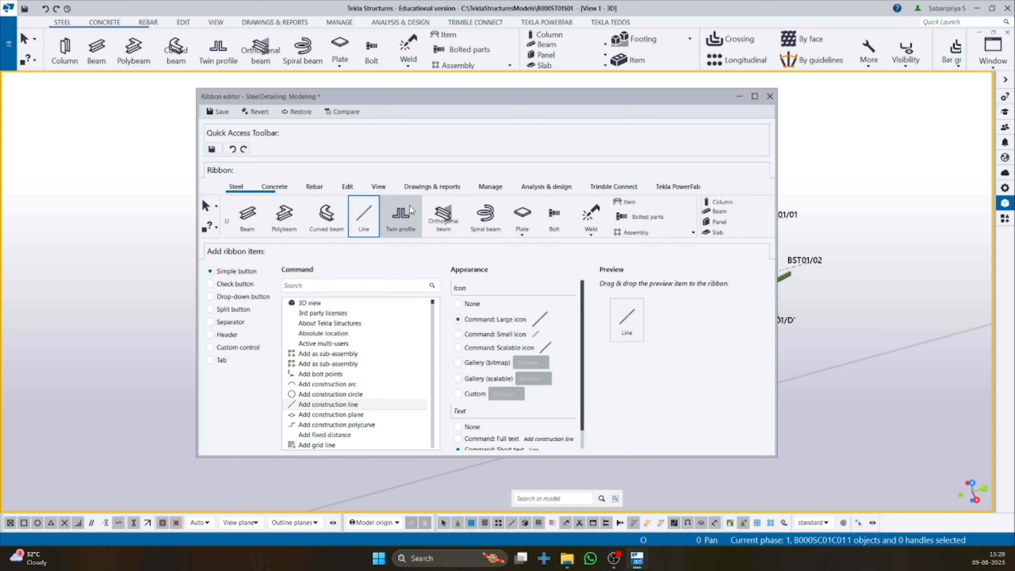